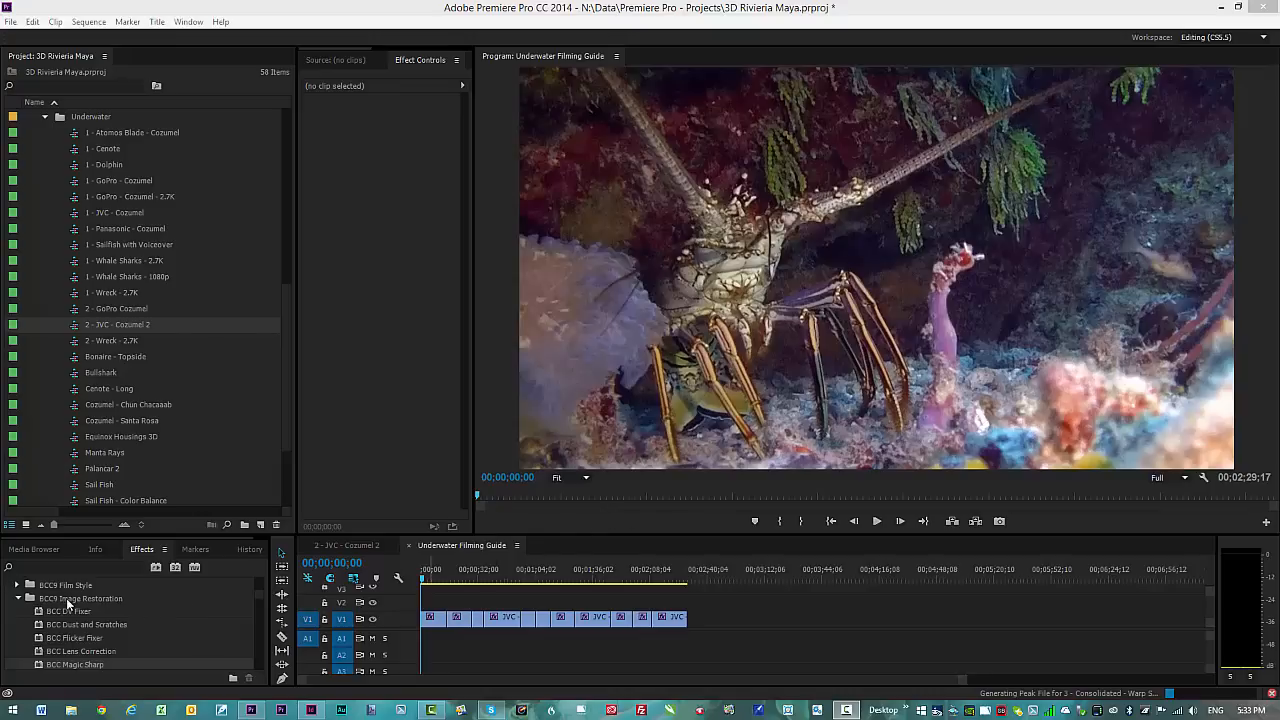
Step: Select BCC Magic Sharp in the BCC9 Image Restoration effects folder
click(62, 663)
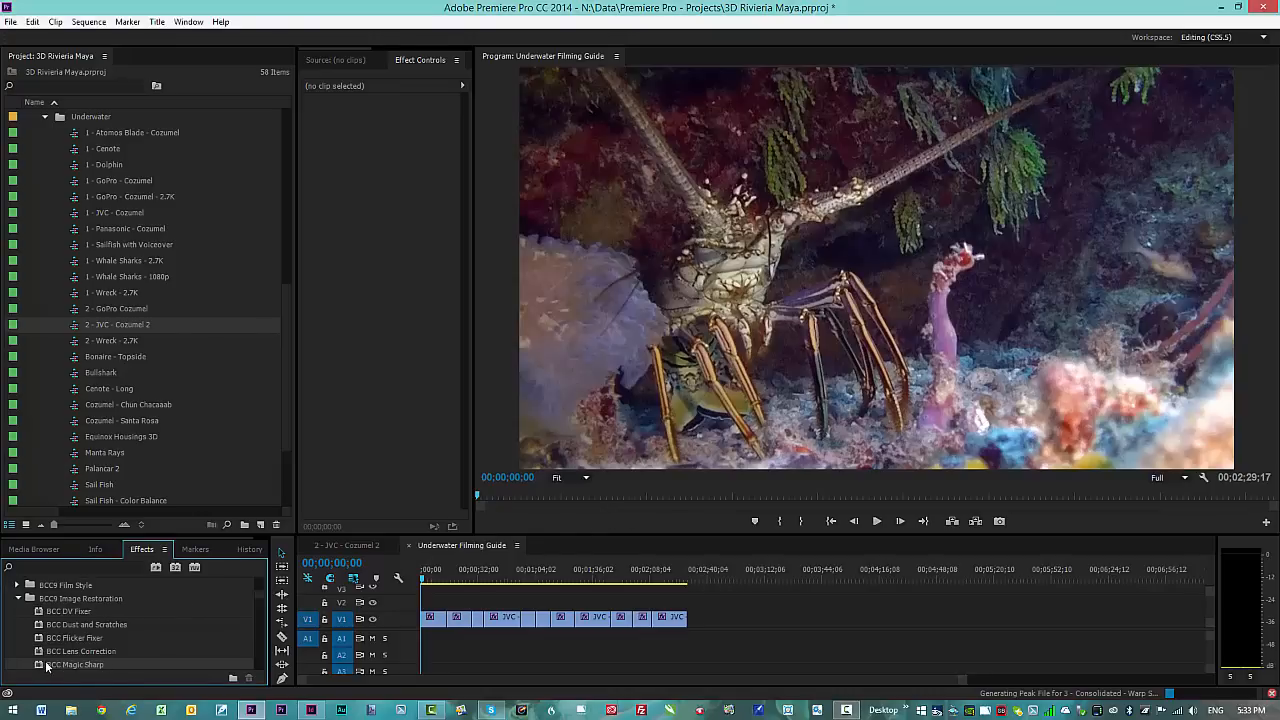
Step: Apply BCC Magic Sharp to the JVC - Cozumel RE 1.mp4 clip and widen the Effect Controls panel
drag(139, 659, 429, 617)
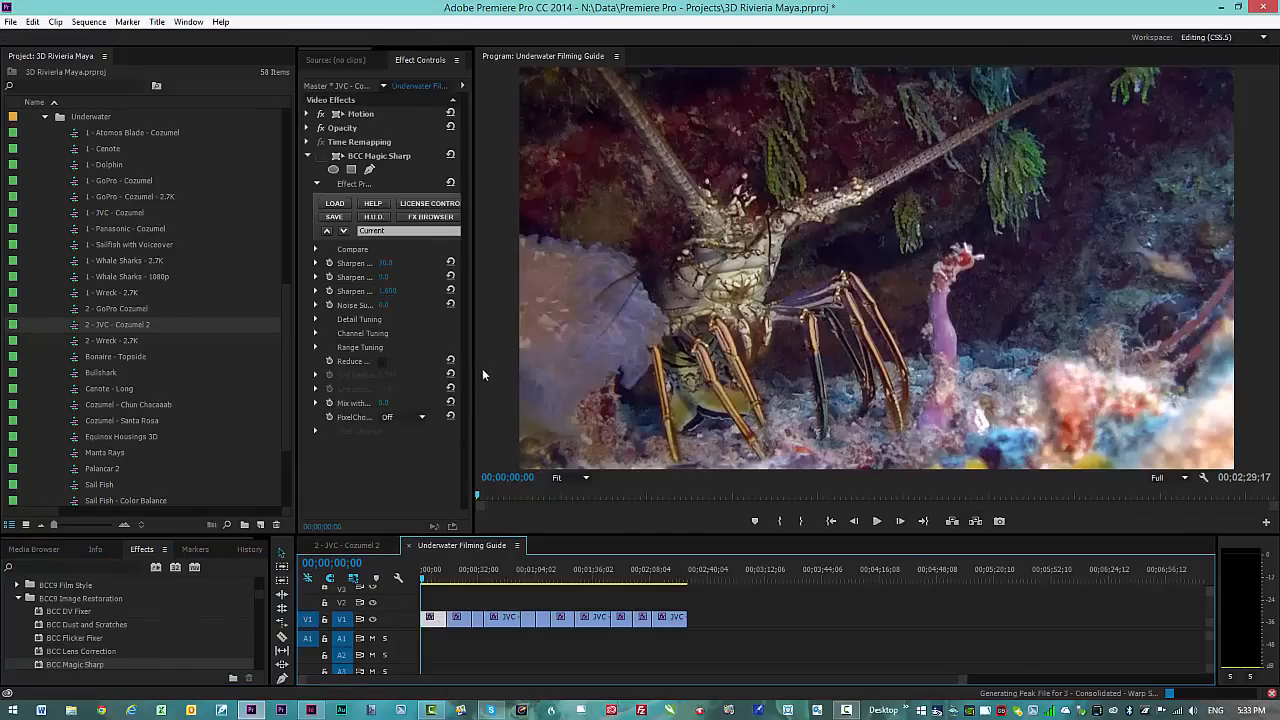
drag(471, 370, 675, 378)
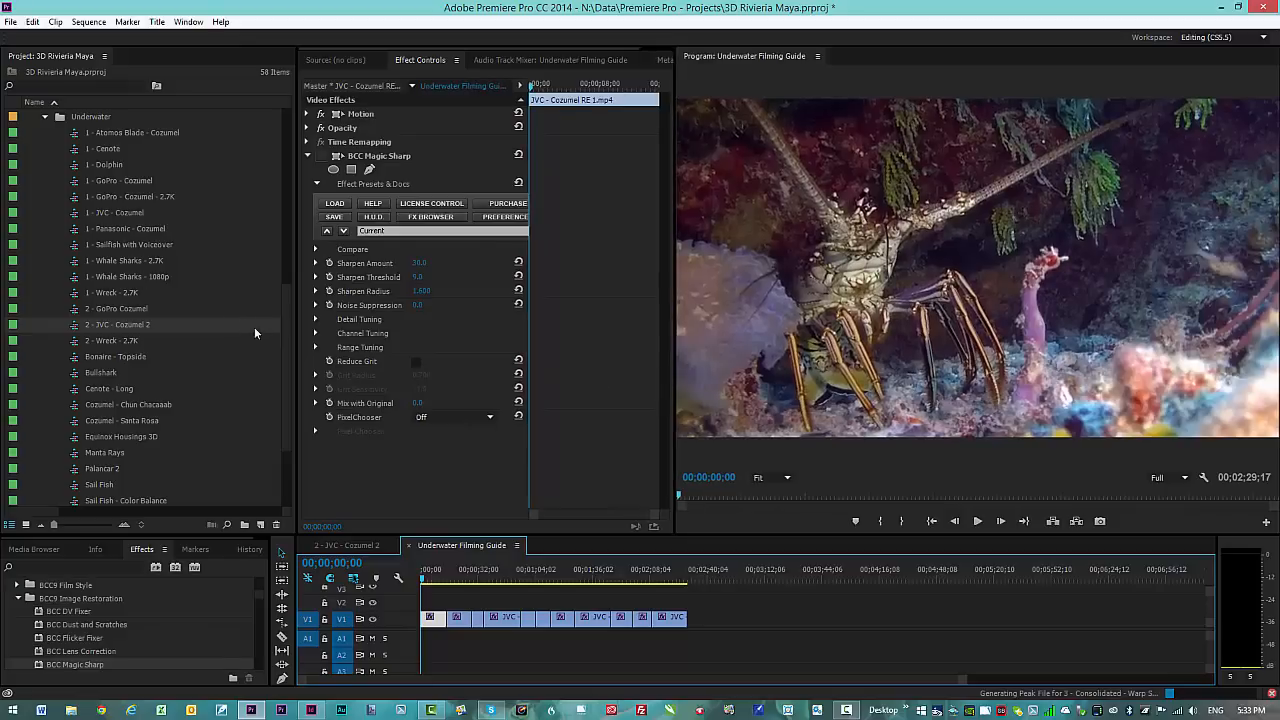
drag(296, 333, 159, 341)
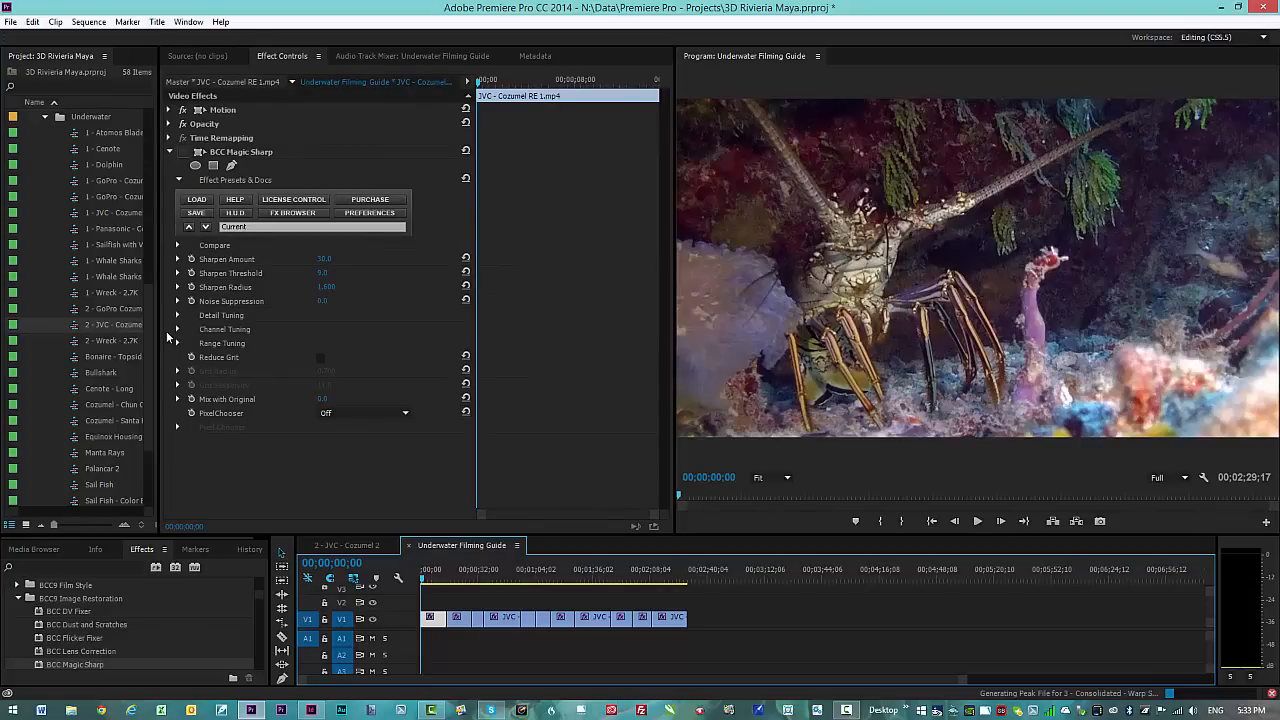
Step: Expand and collapse the Sharpen Amount, Threshold, Radius and Noise Suppression sliders in turn
click(178, 260)
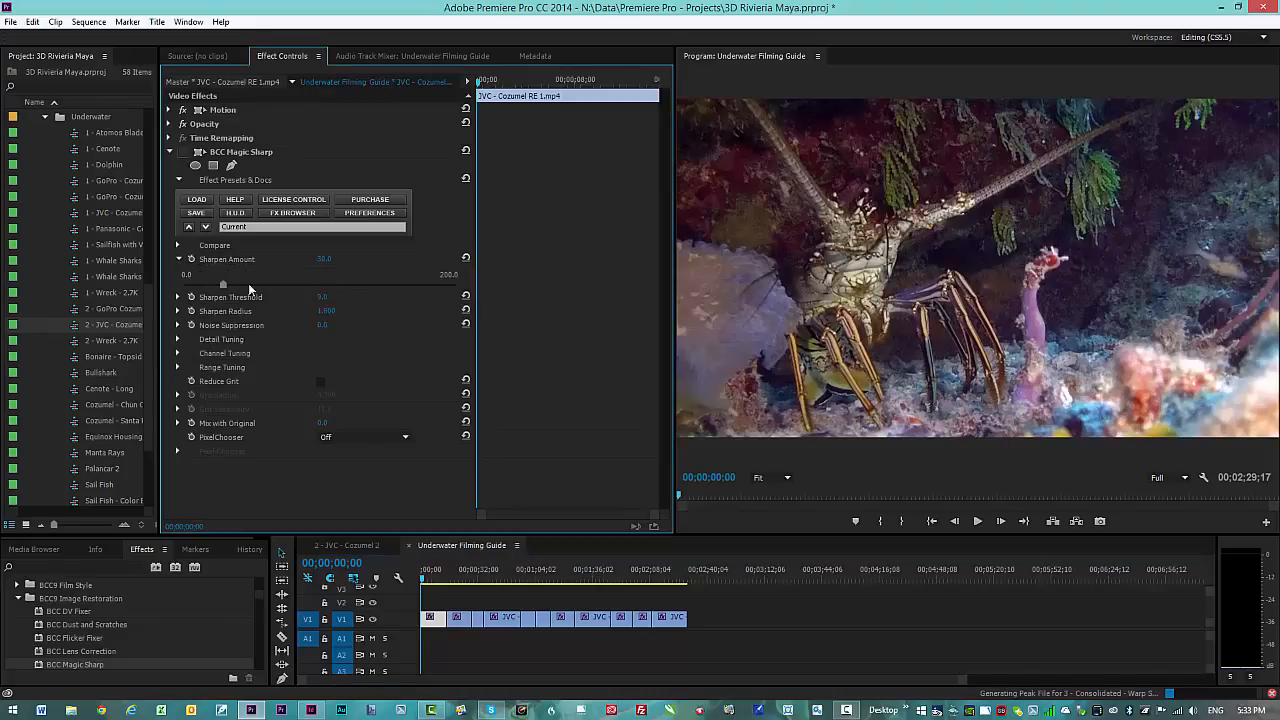
click(180, 260)
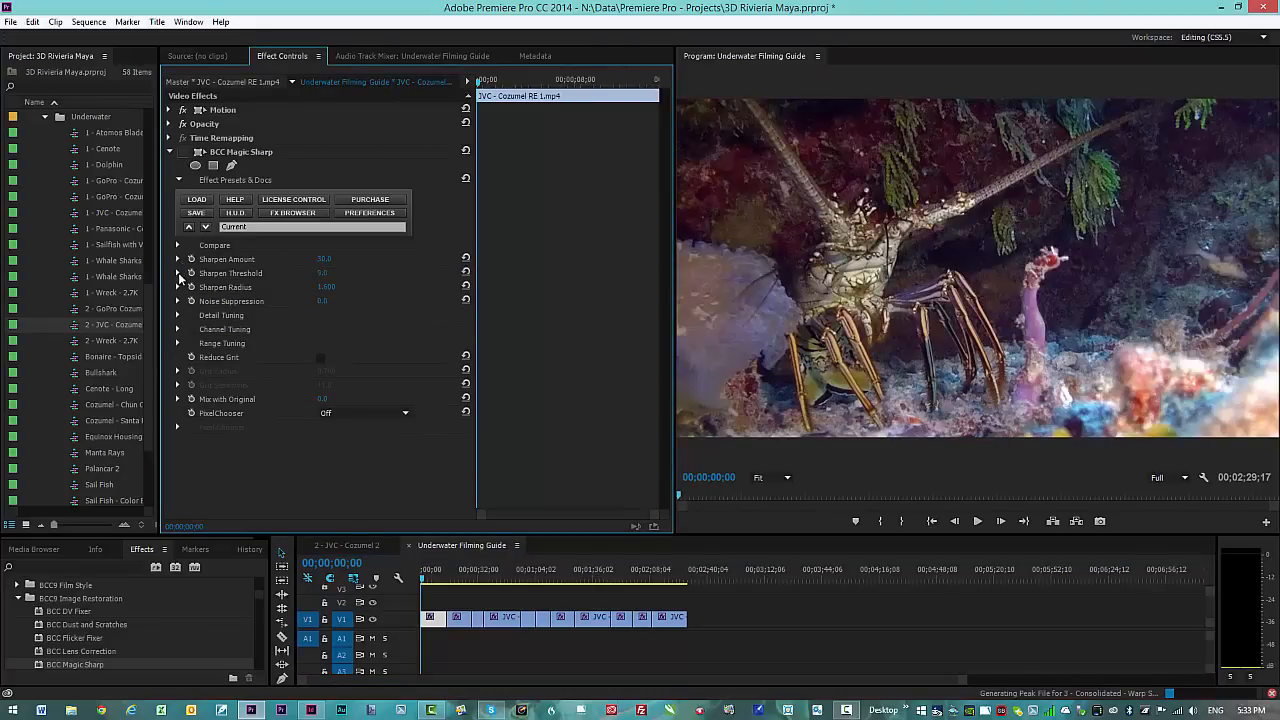
click(179, 273)
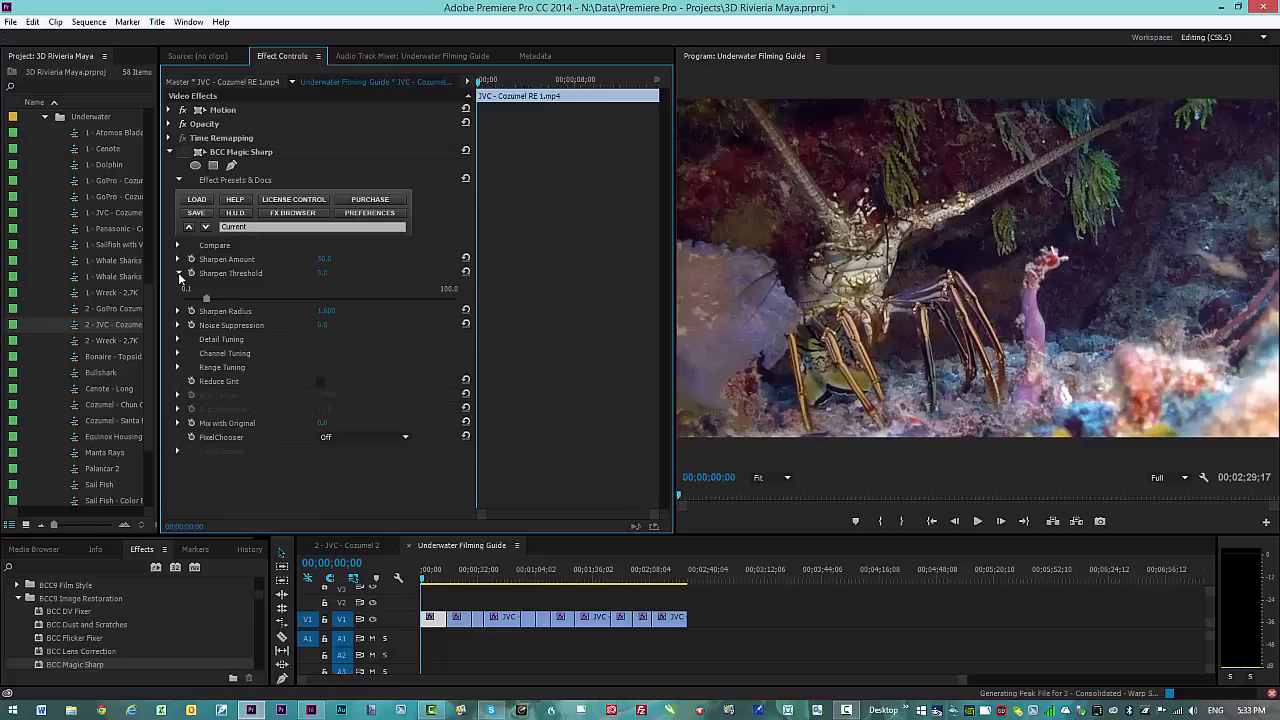
click(178, 272)
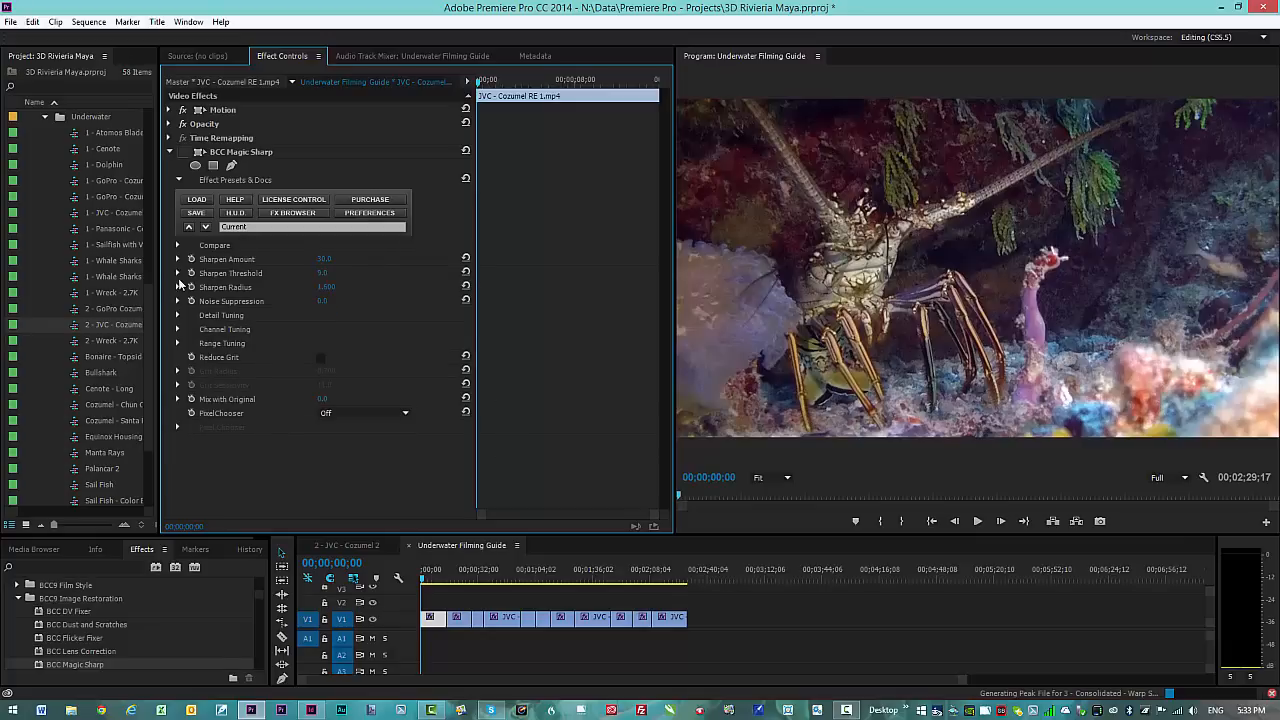
click(180, 287)
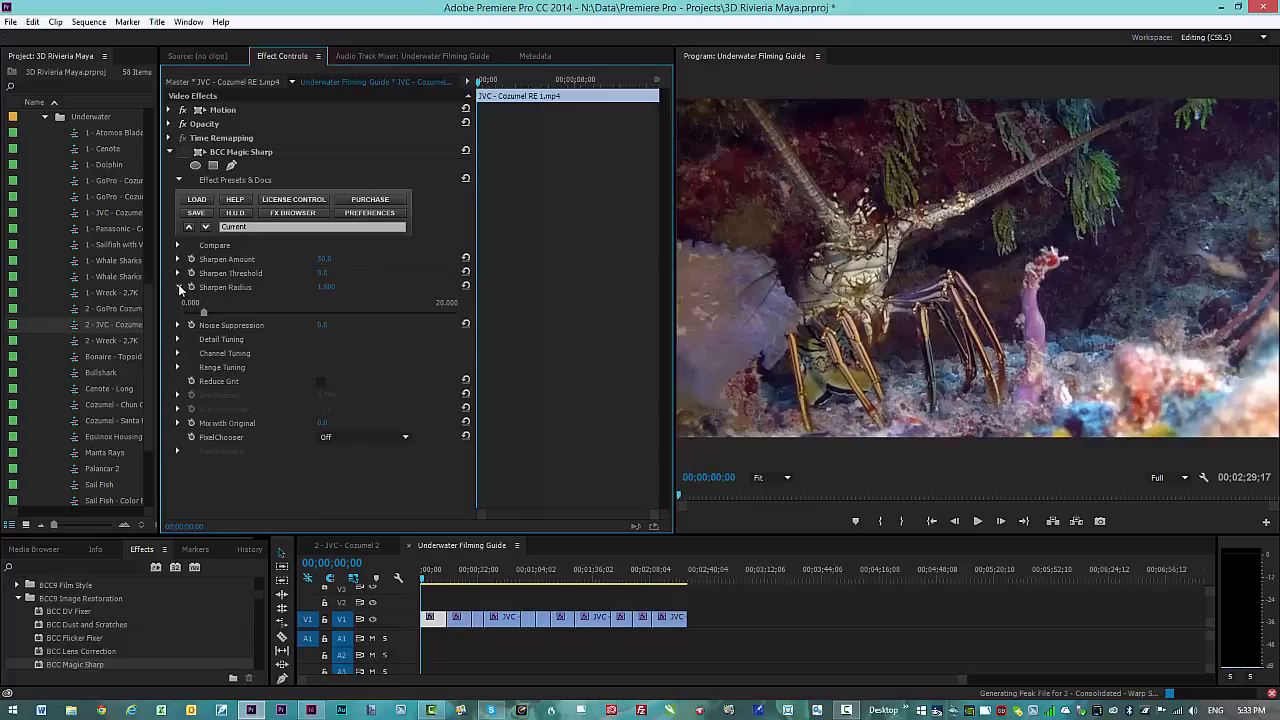
click(180, 288)
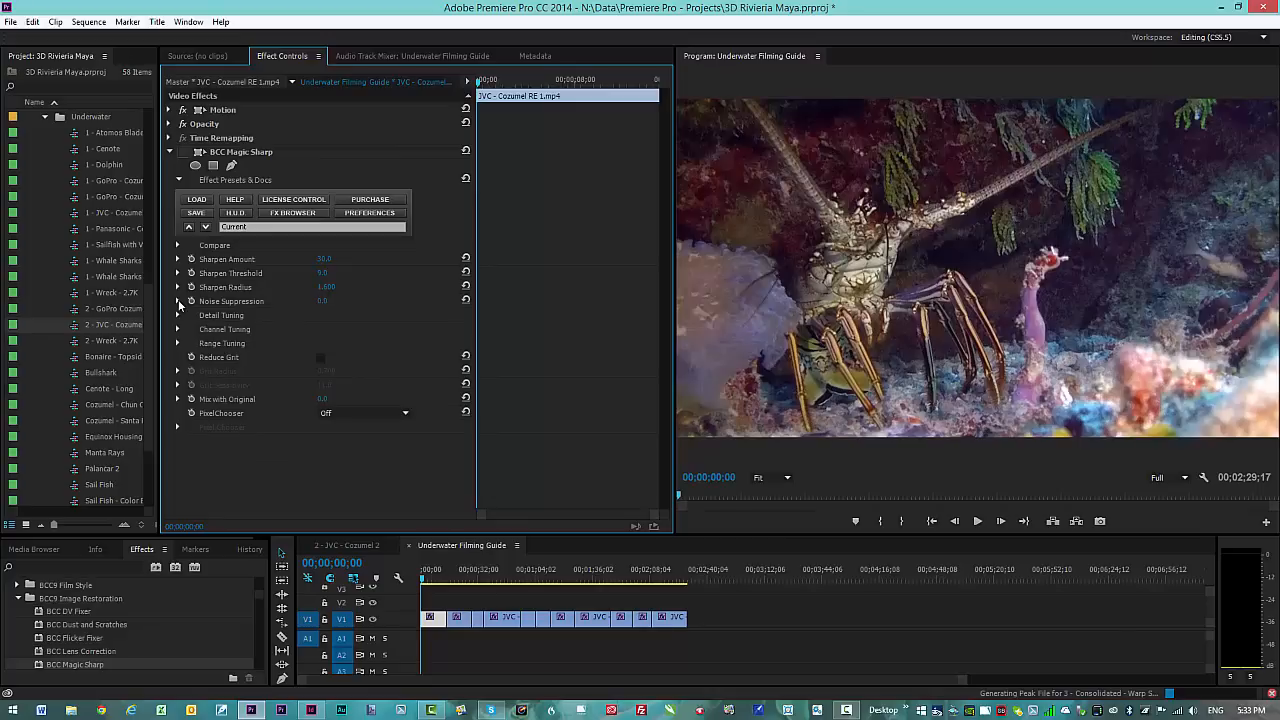
click(179, 302)
click(179, 302)
Step: Glance at Detail Tuning, then expand Channel Tuning to show per-channel sharpen values at 100.0
click(180, 316)
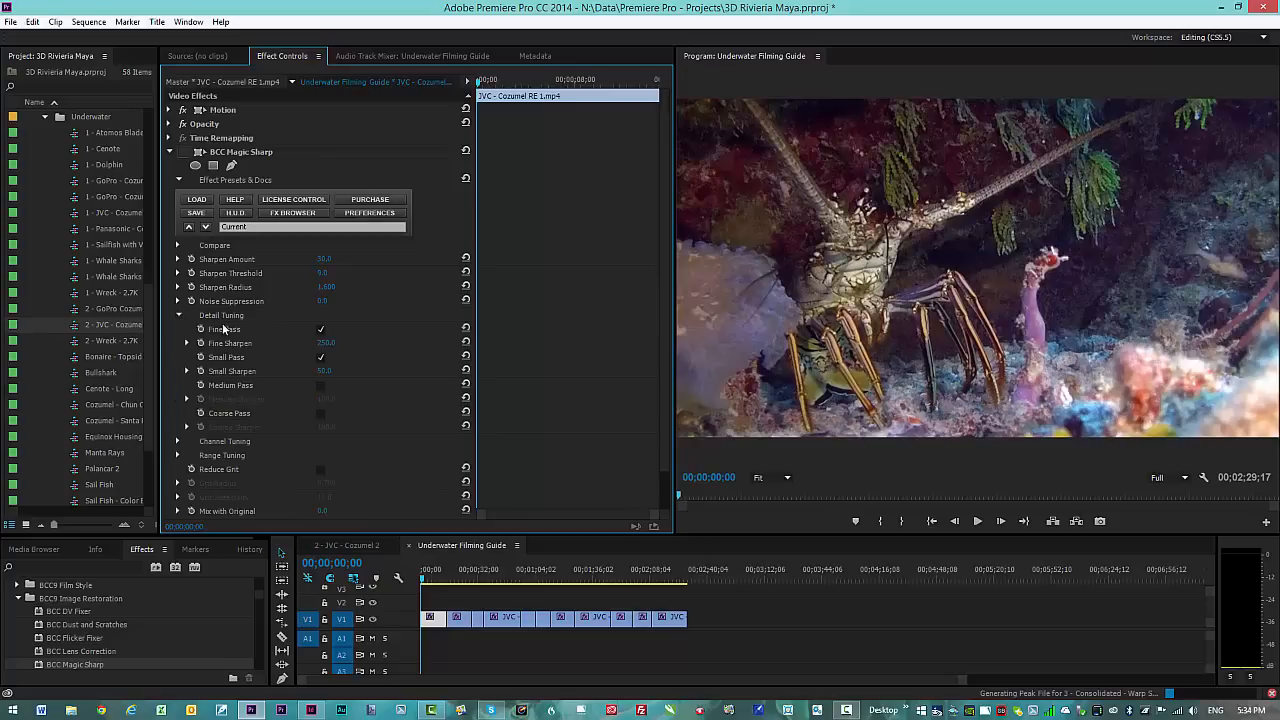
click(180, 316)
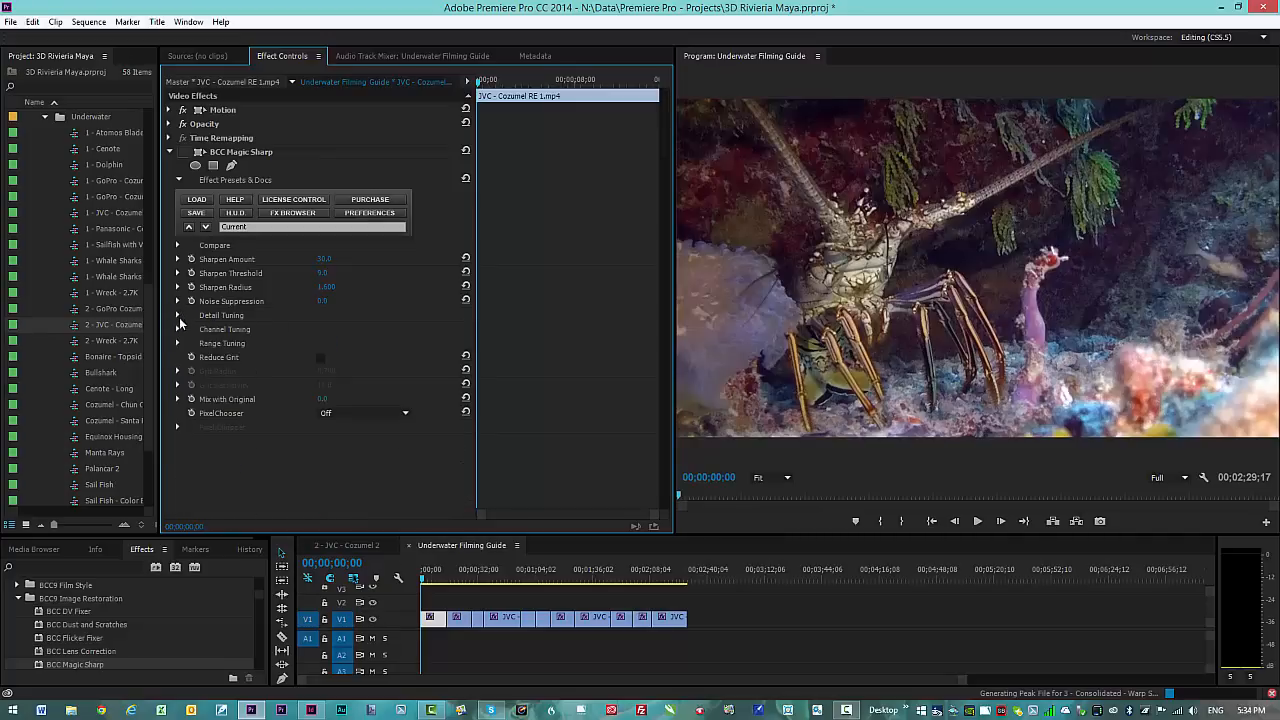
click(178, 329)
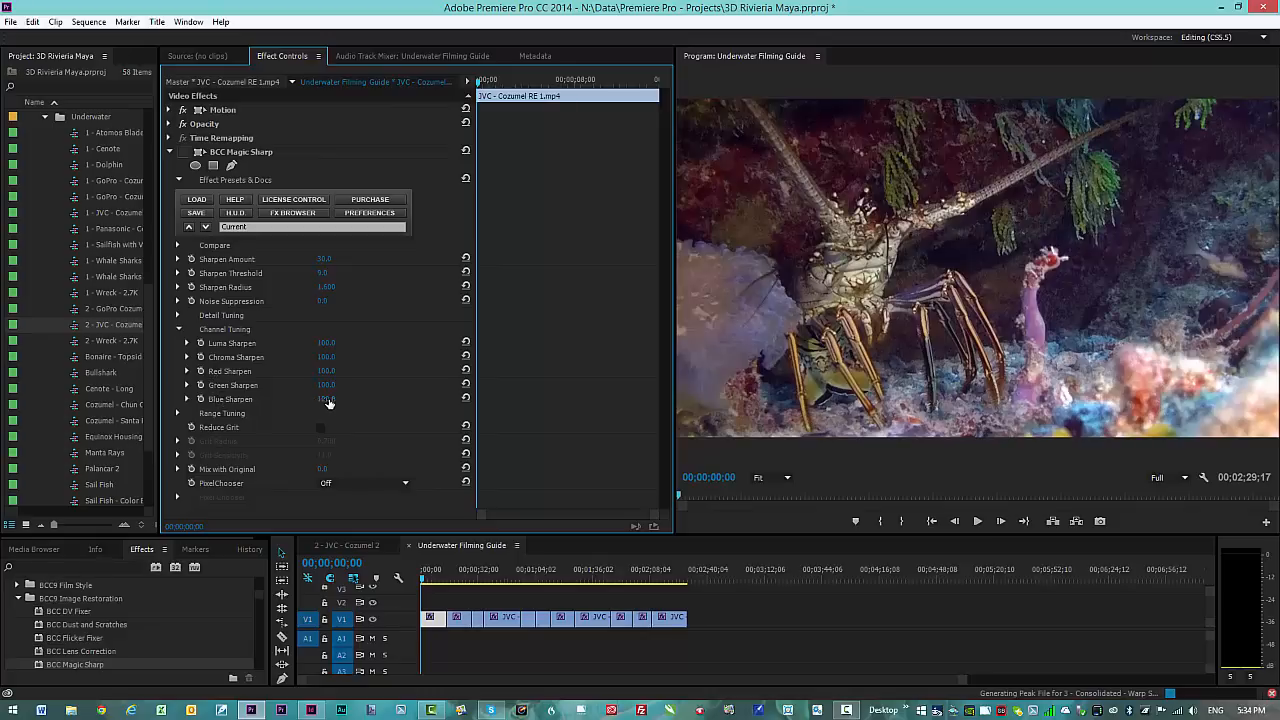
drag(330, 403, 327, 402)
click(326, 402)
text(0)
key(Return)
click(405, 484)
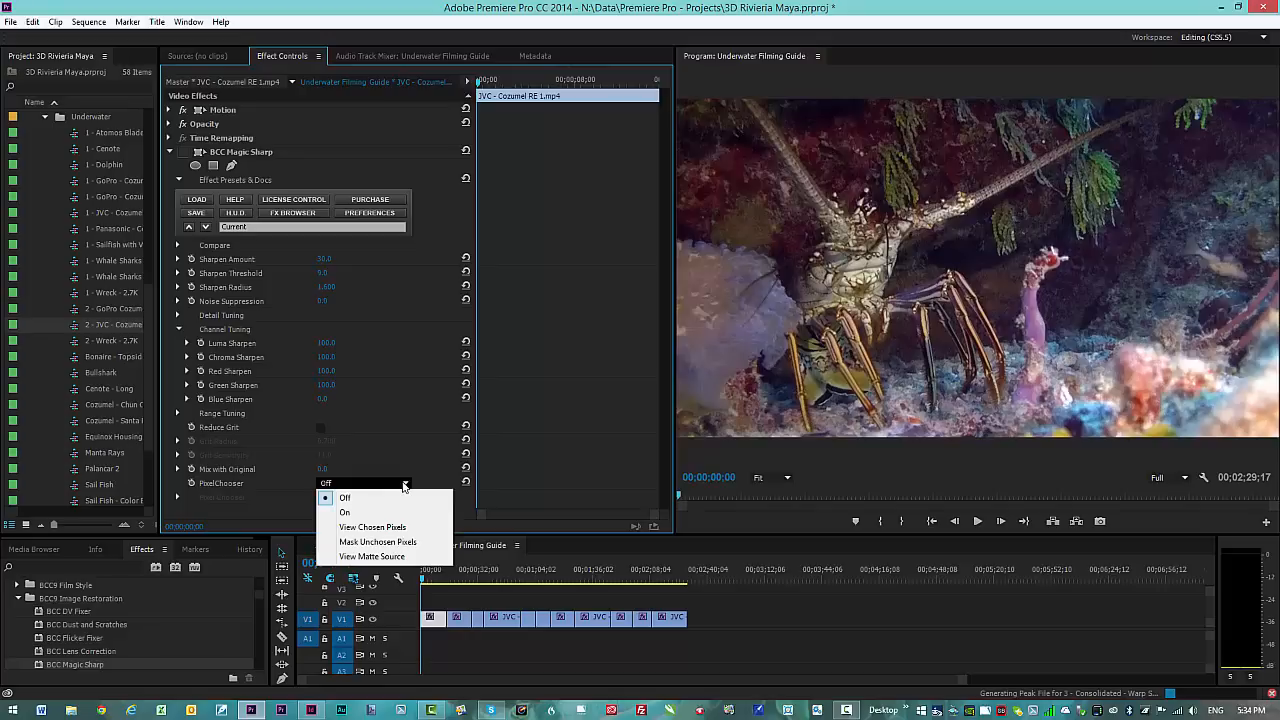
click(405, 485)
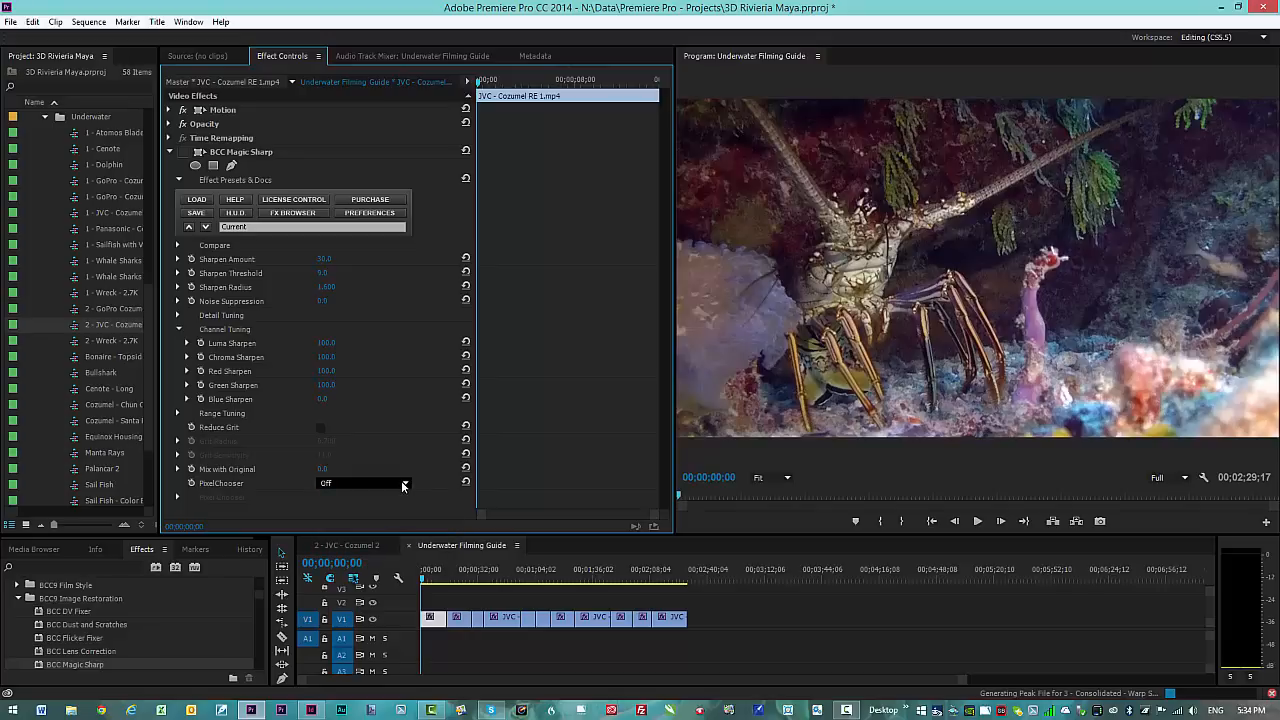
click(322, 399)
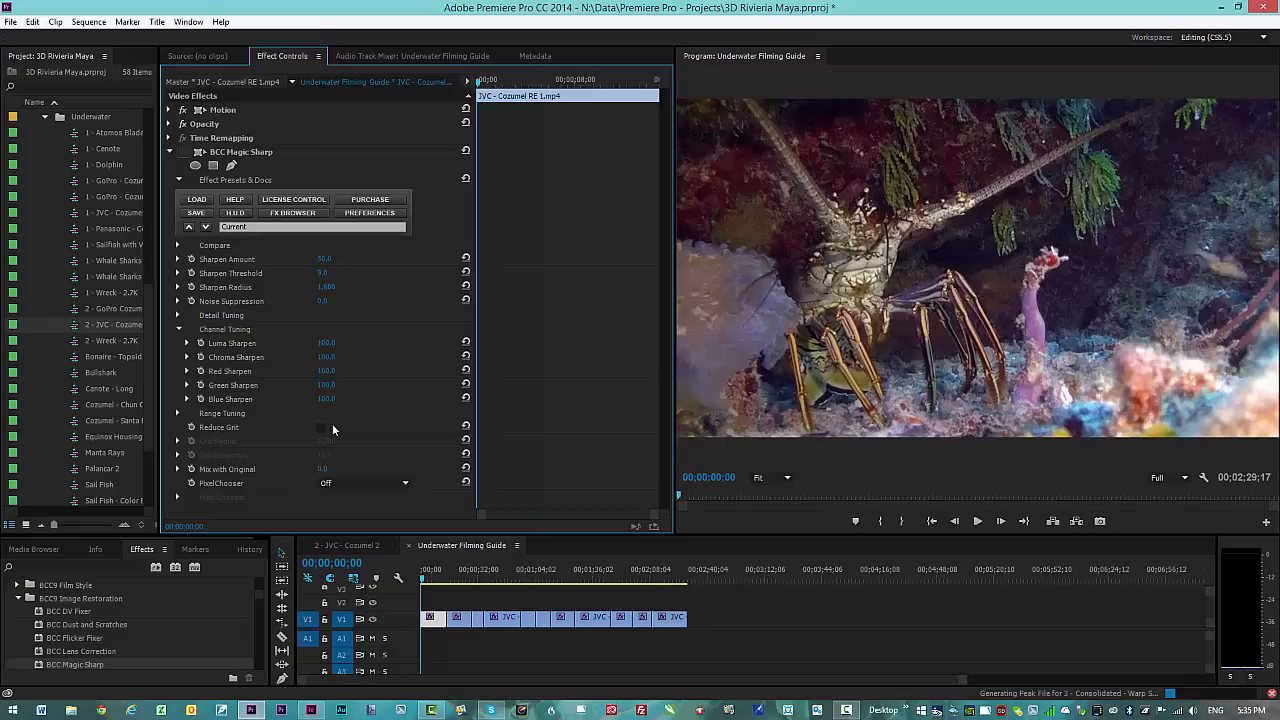
Step: At 00:00:07:13, re-enable Magic Sharp with Sharpen Amount 61.7 and Threshold 77.1, comparing on/off
click(434, 578)
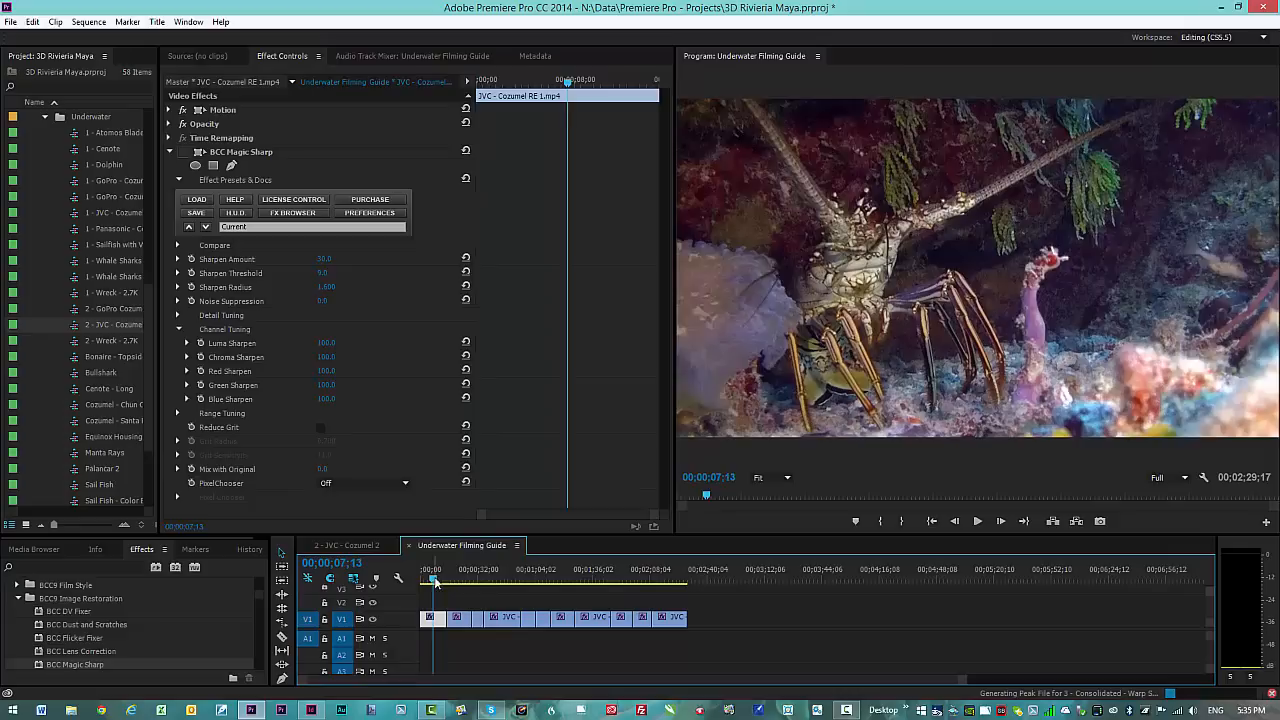
click(182, 152)
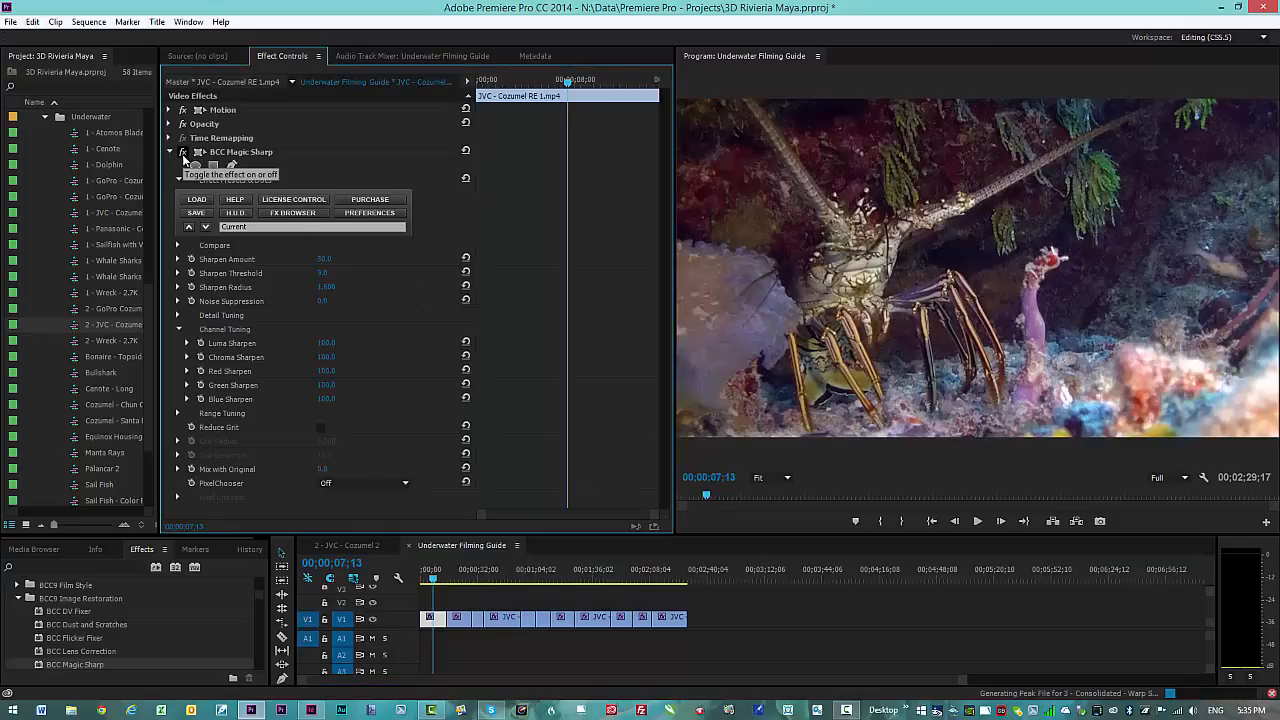
click(183, 155)
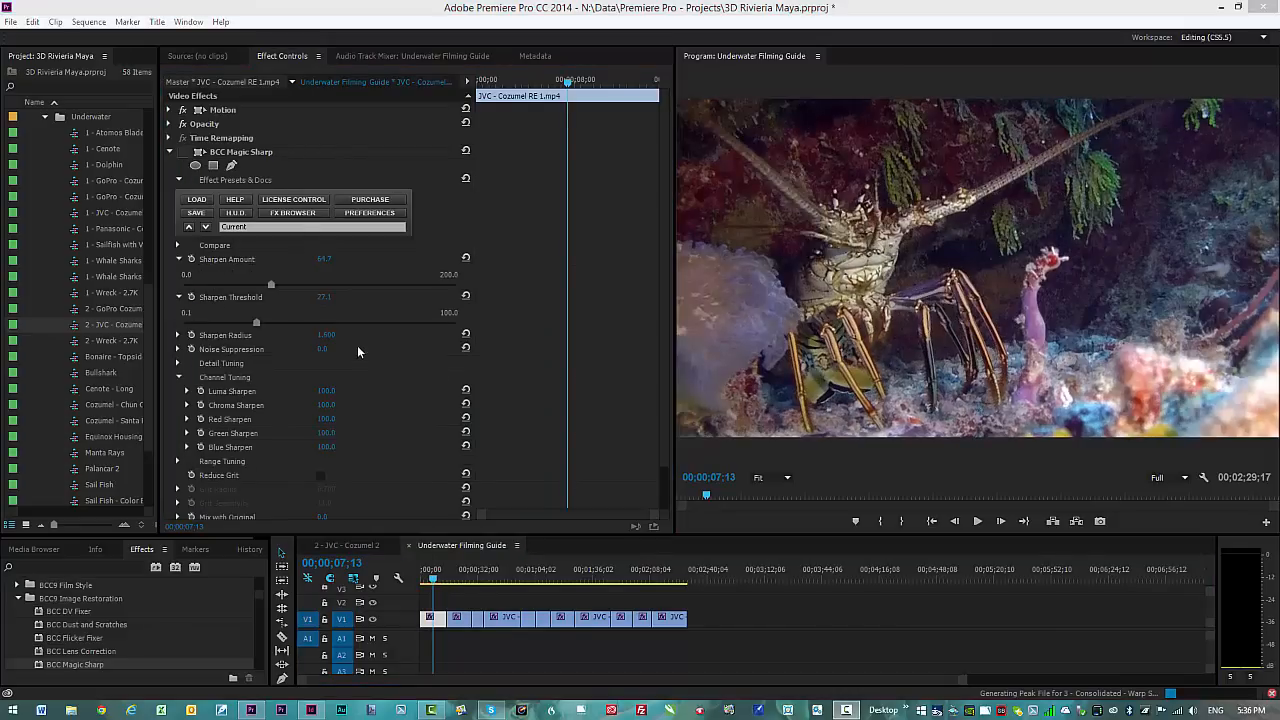
click(179, 262)
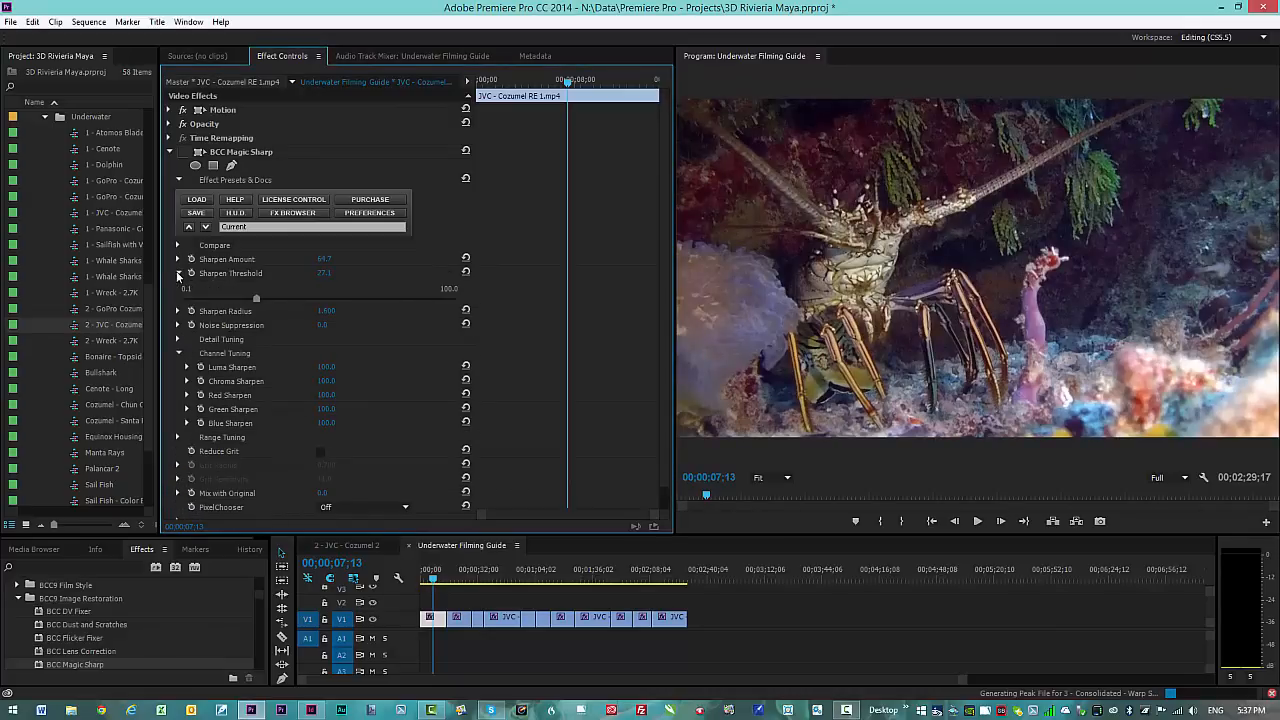
click(179, 259)
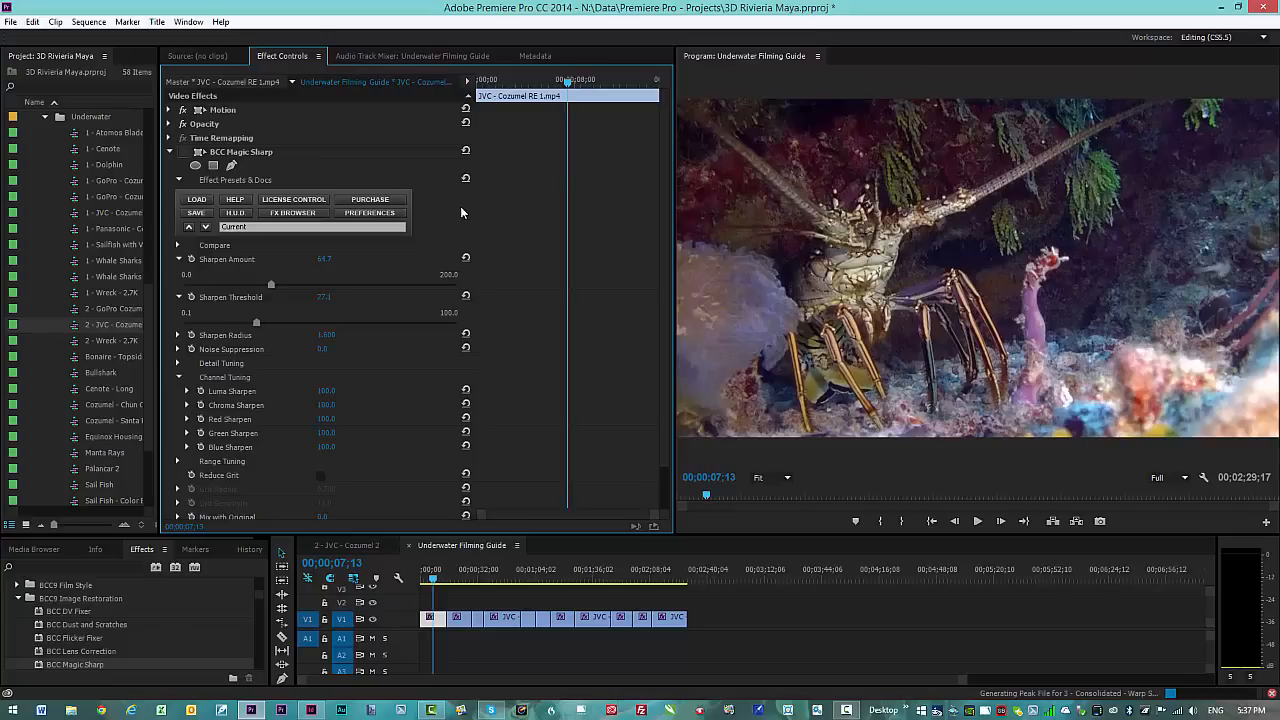
click(183, 155)
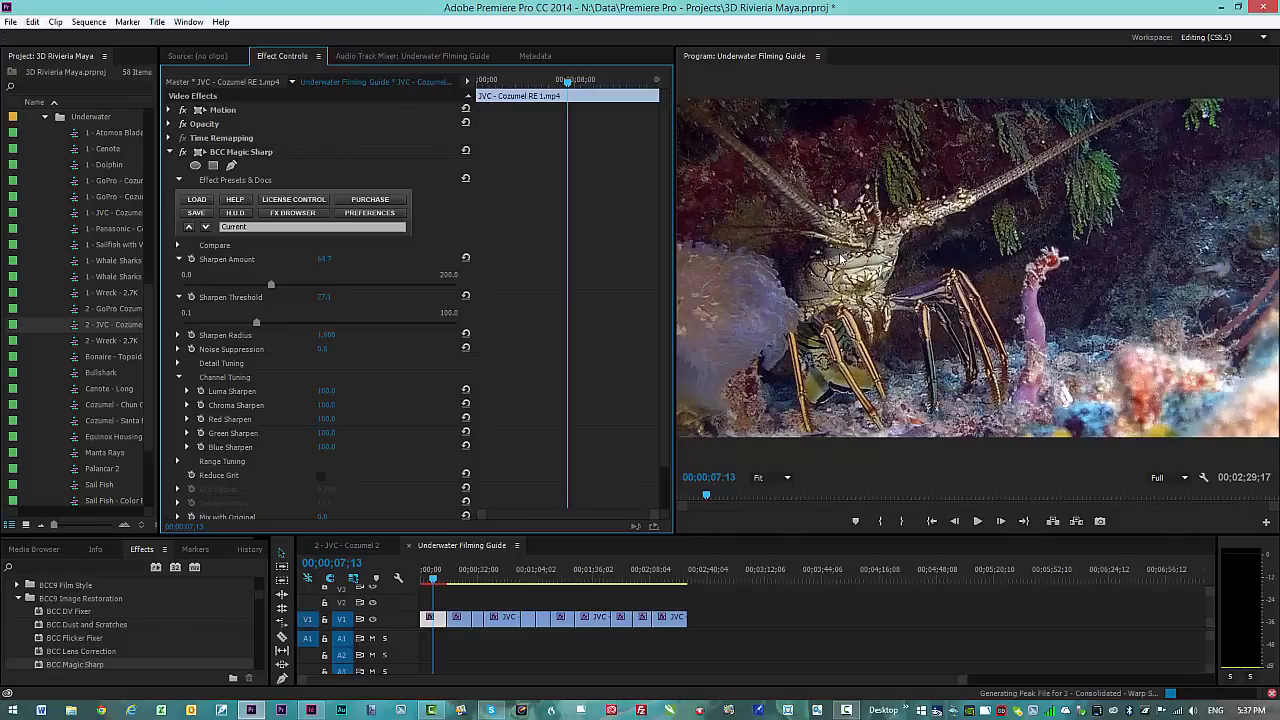
Step: Toggle Magic Sharp off and on twice to compare the lobster frame at Sharpen Amount 46.7
click(183, 152)
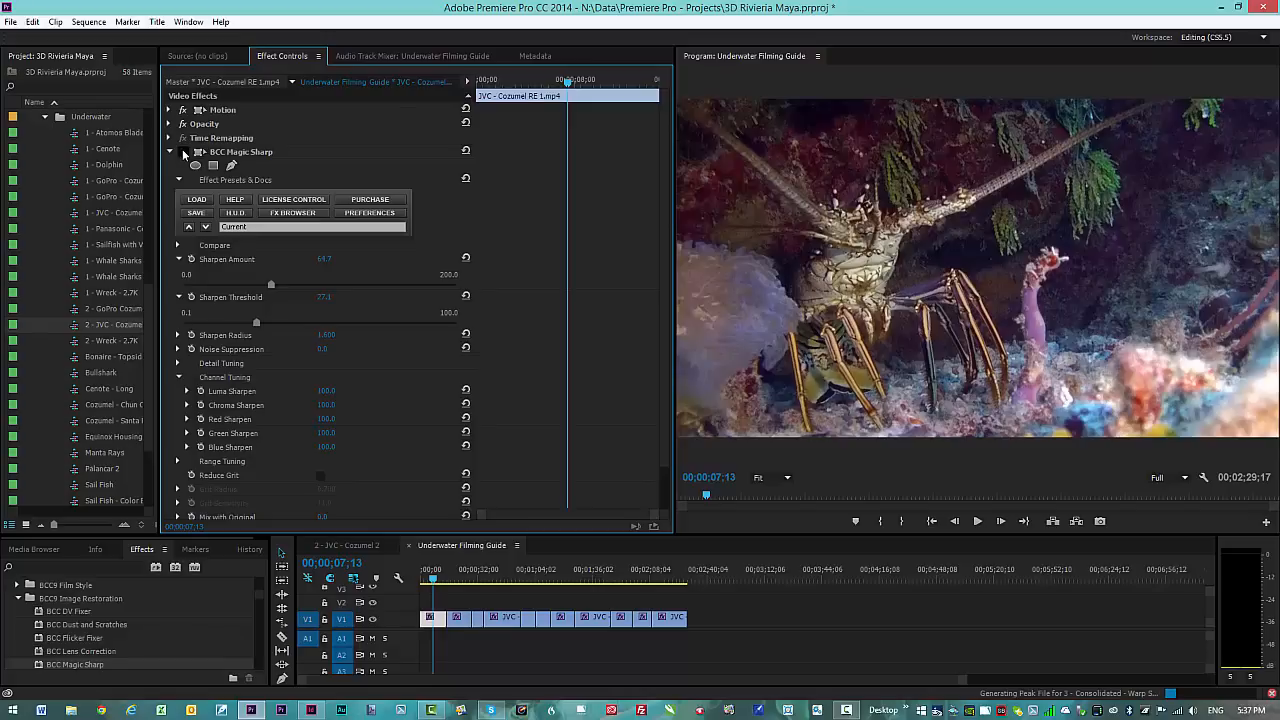
click(183, 152)
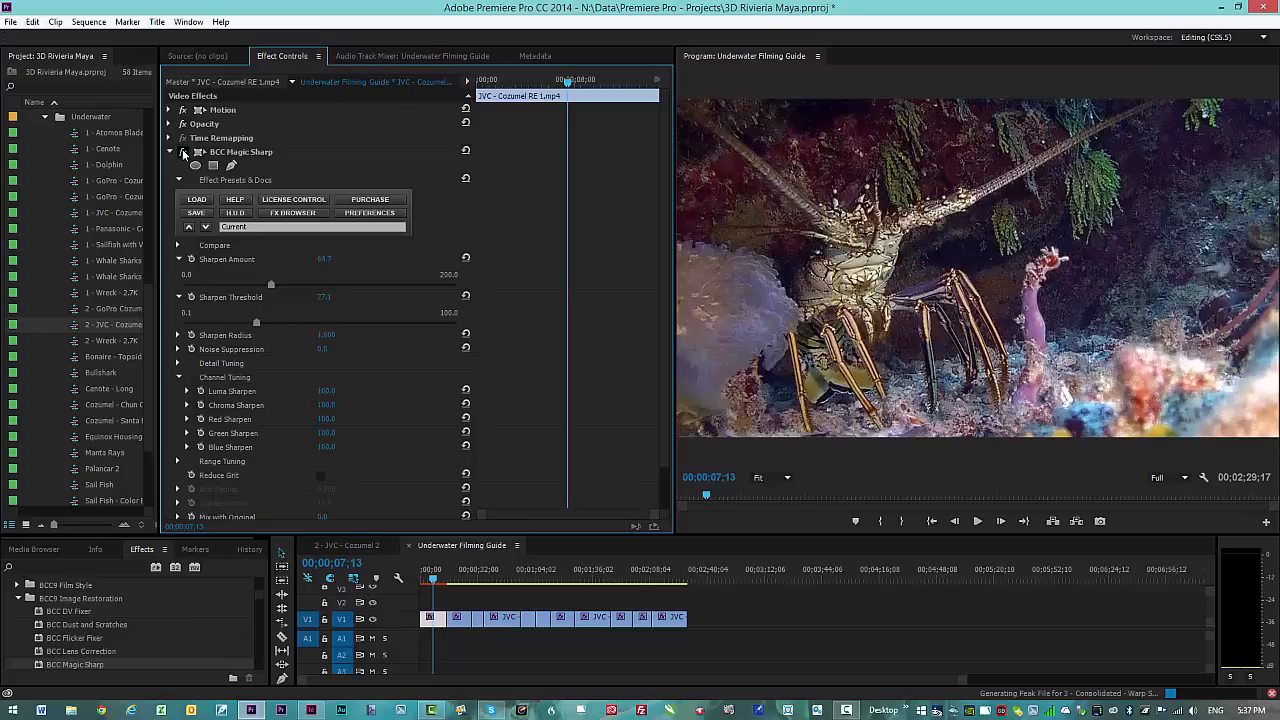
click(183, 152)
click(183, 152)
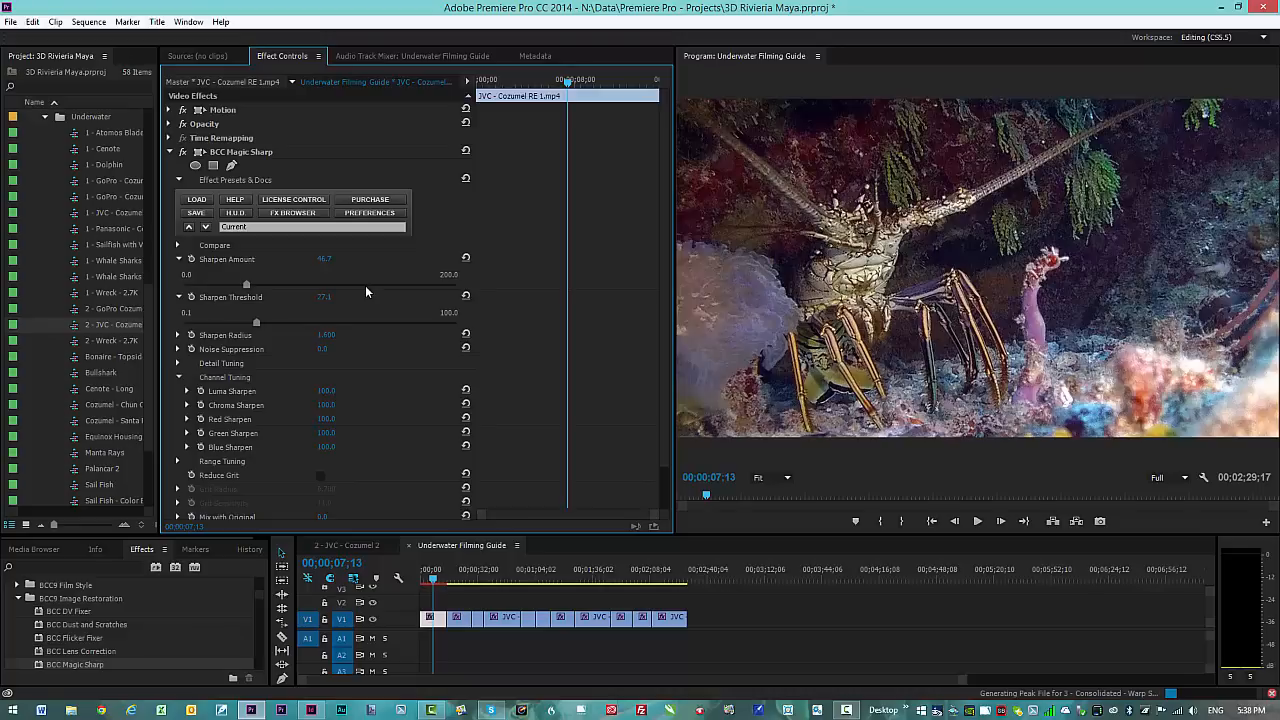
Step: Toggle Magic Sharp off and on twice on the lobster clip, then collapse the Sharpen Amount and Threshold sliders
click(182, 152)
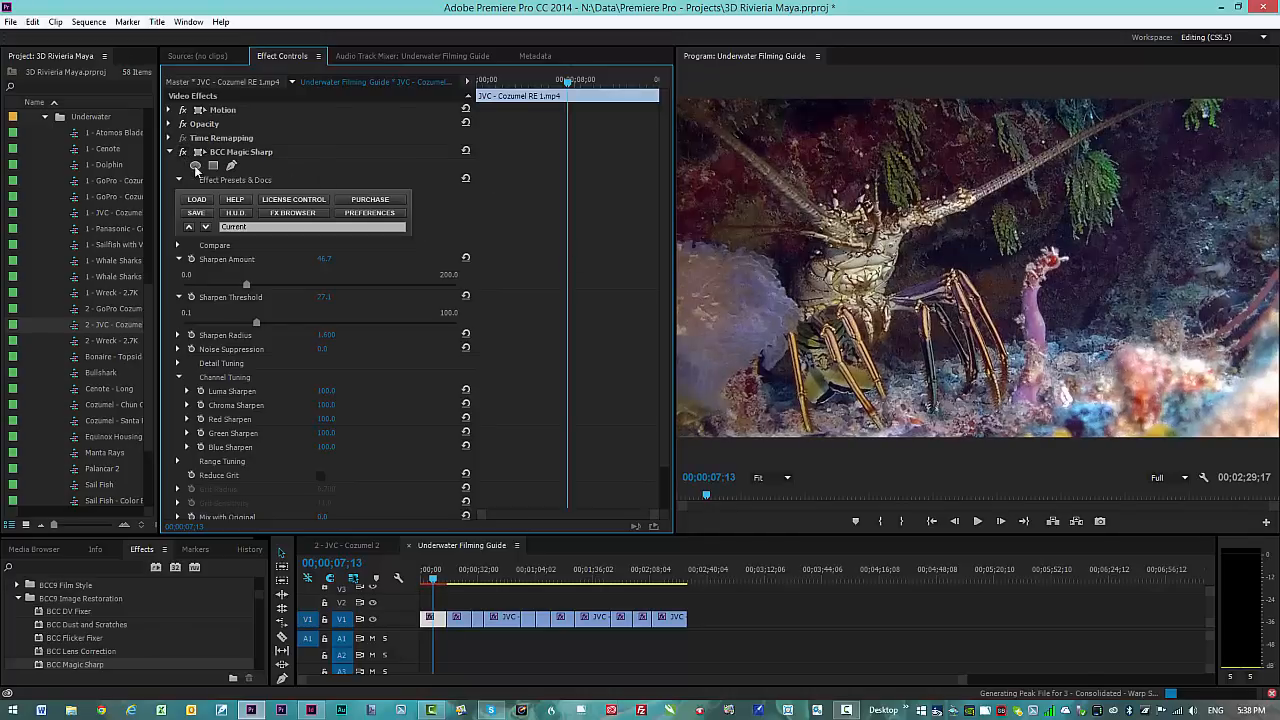
click(183, 153)
click(183, 153)
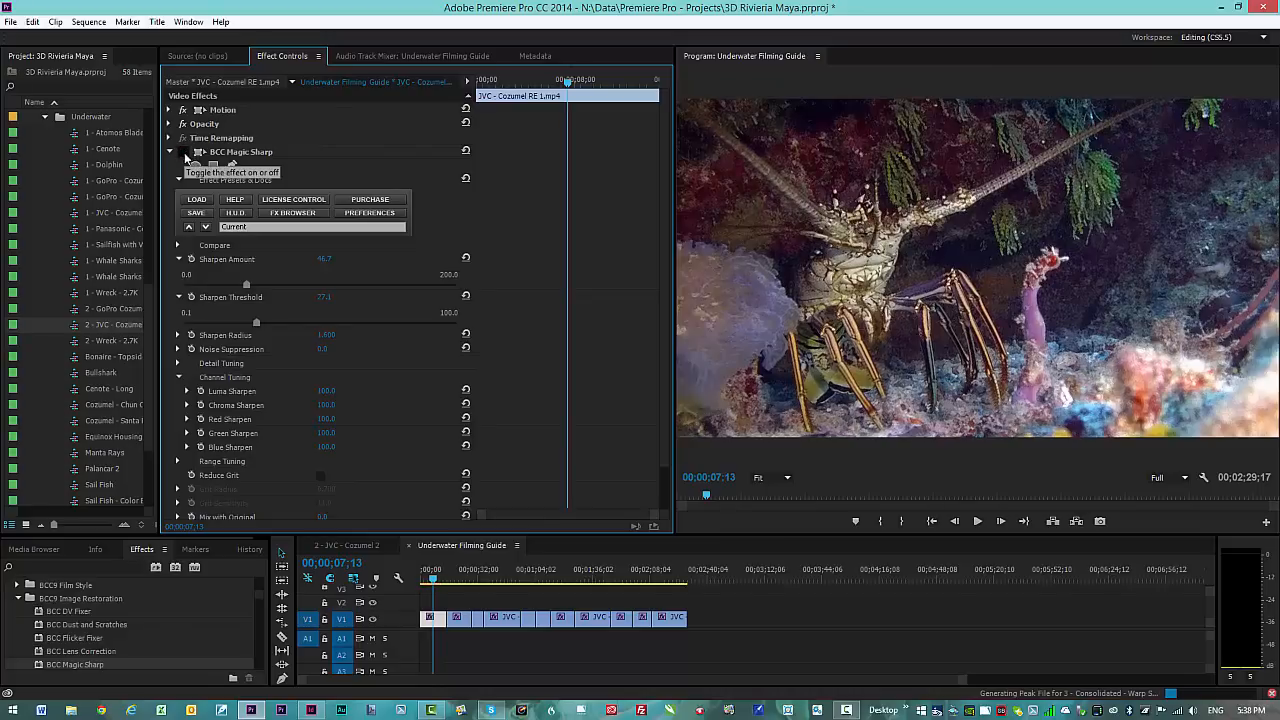
click(184, 154)
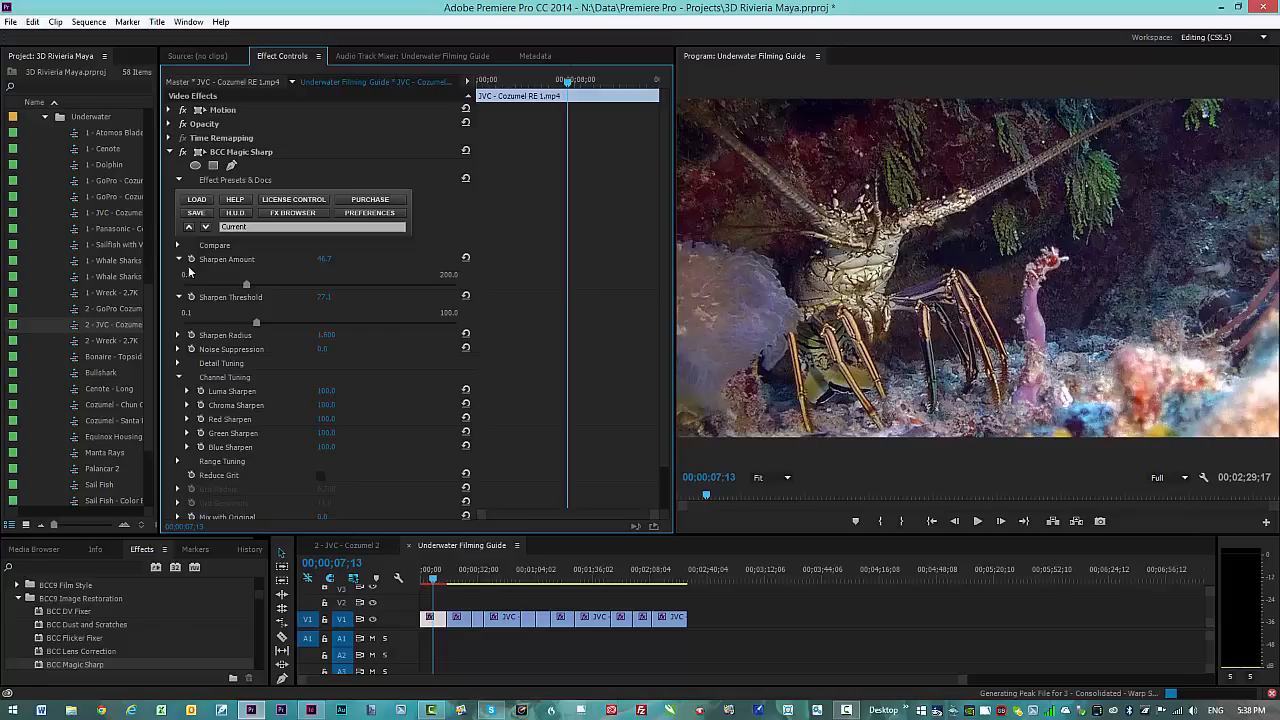
click(179, 259)
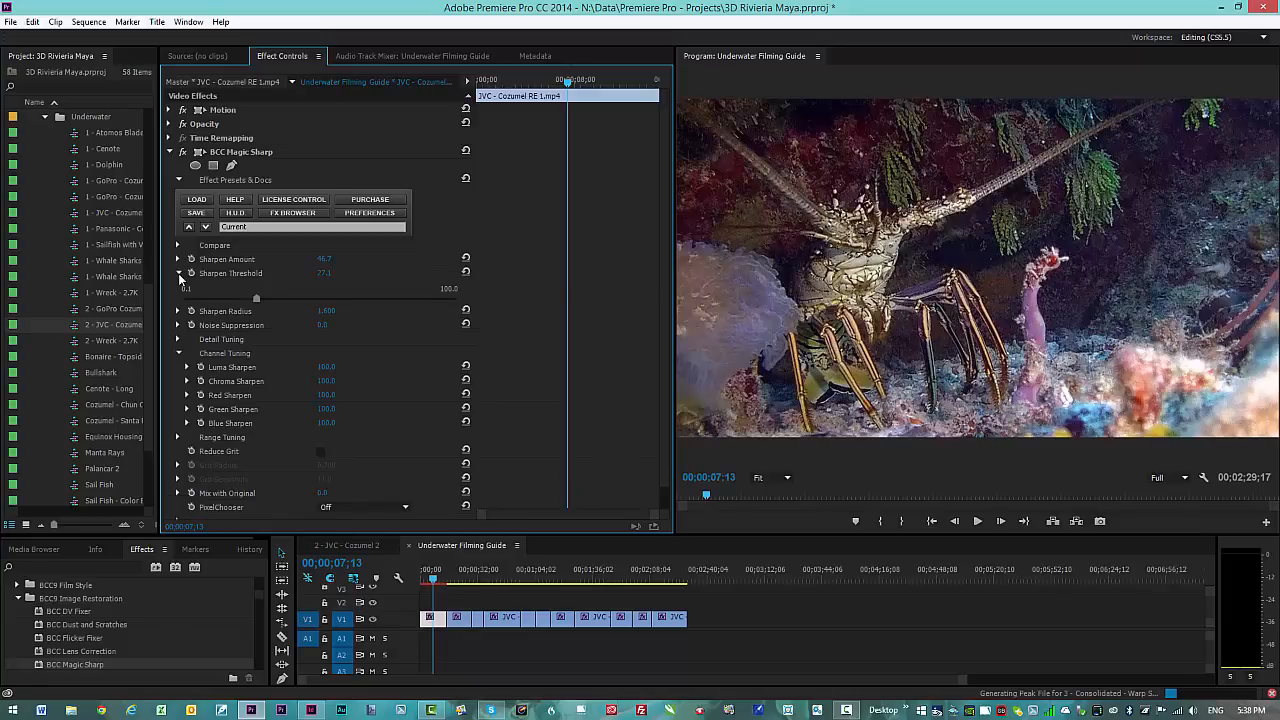
click(179, 274)
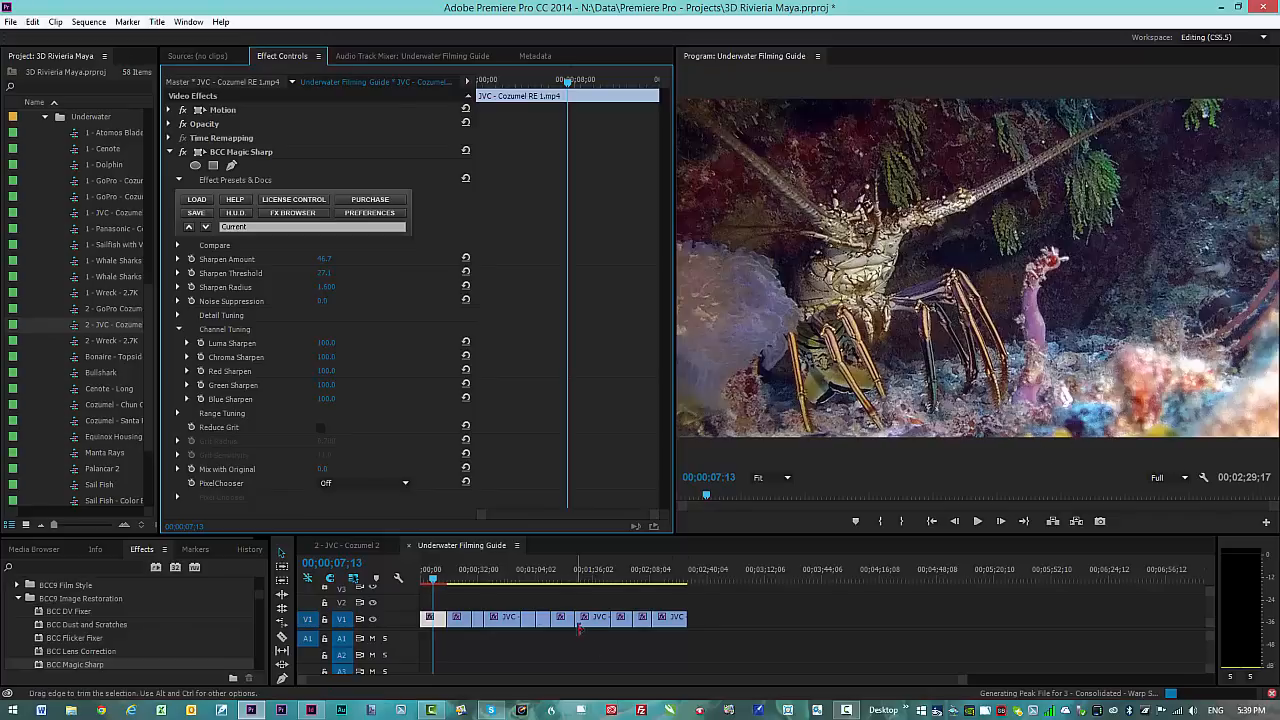
Step: Move the playhead to 00;00;23;13, select the reef clip and widen the Program monitor
click(462, 570)
drag(470, 571, 463, 571)
click(465, 624)
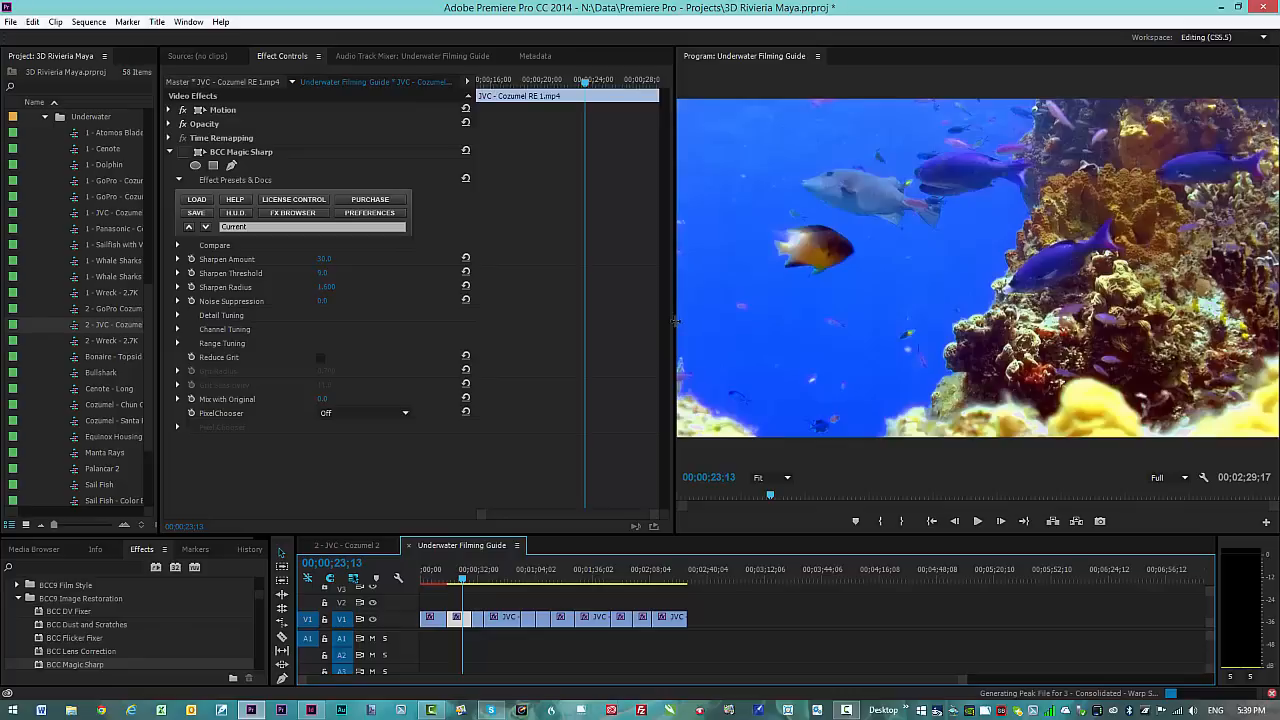
drag(670, 320, 589, 320)
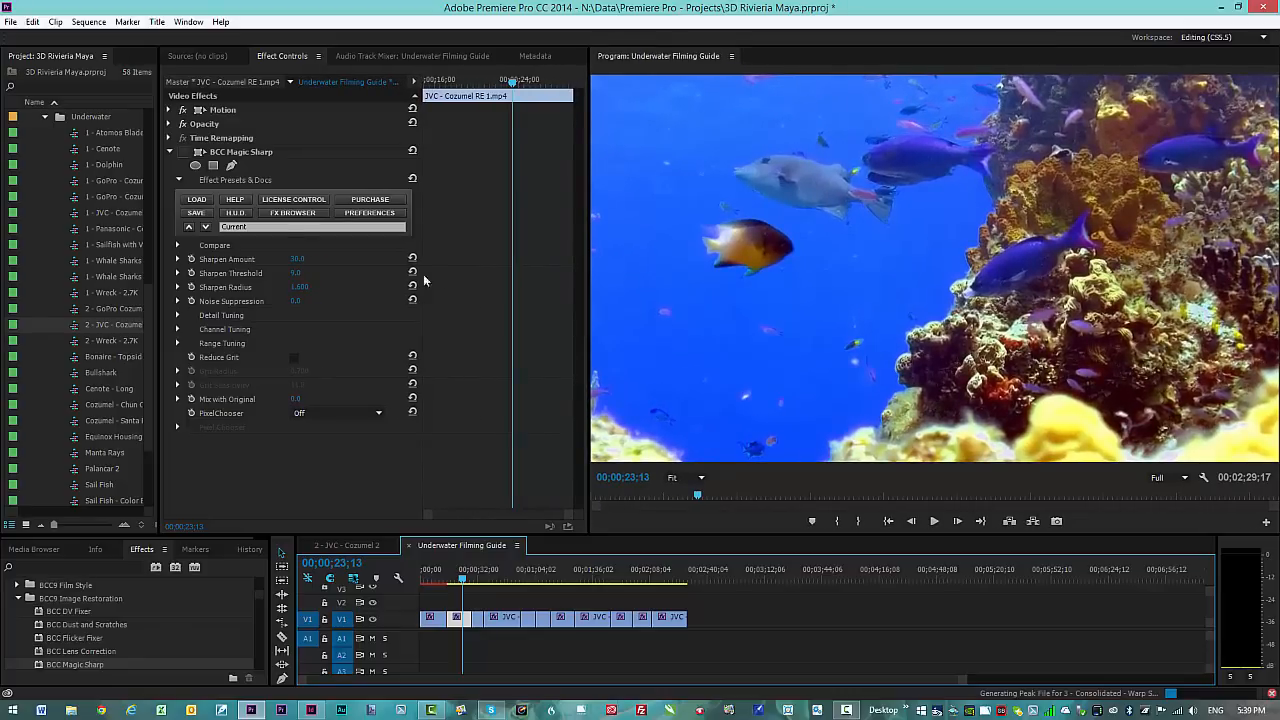
Step: Toggle Magic Sharp on and off for the reef clip and expand Channel Tuning
click(184, 153)
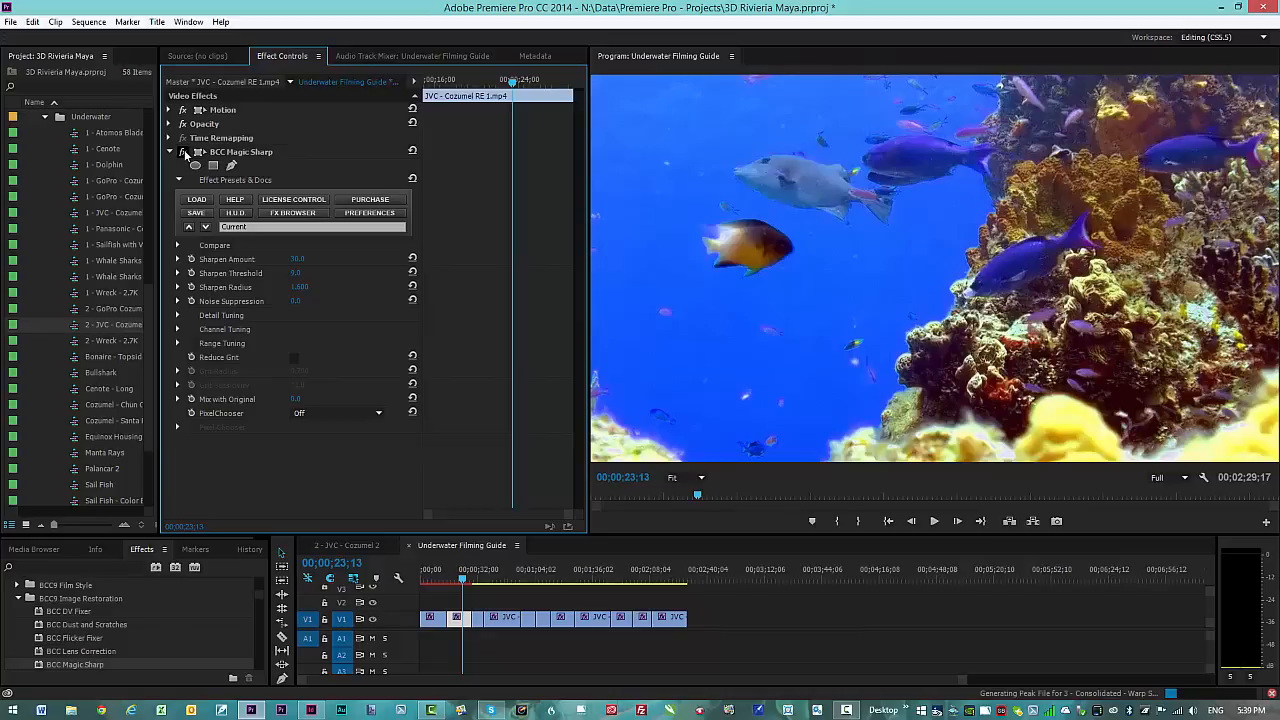
click(184, 153)
click(178, 329)
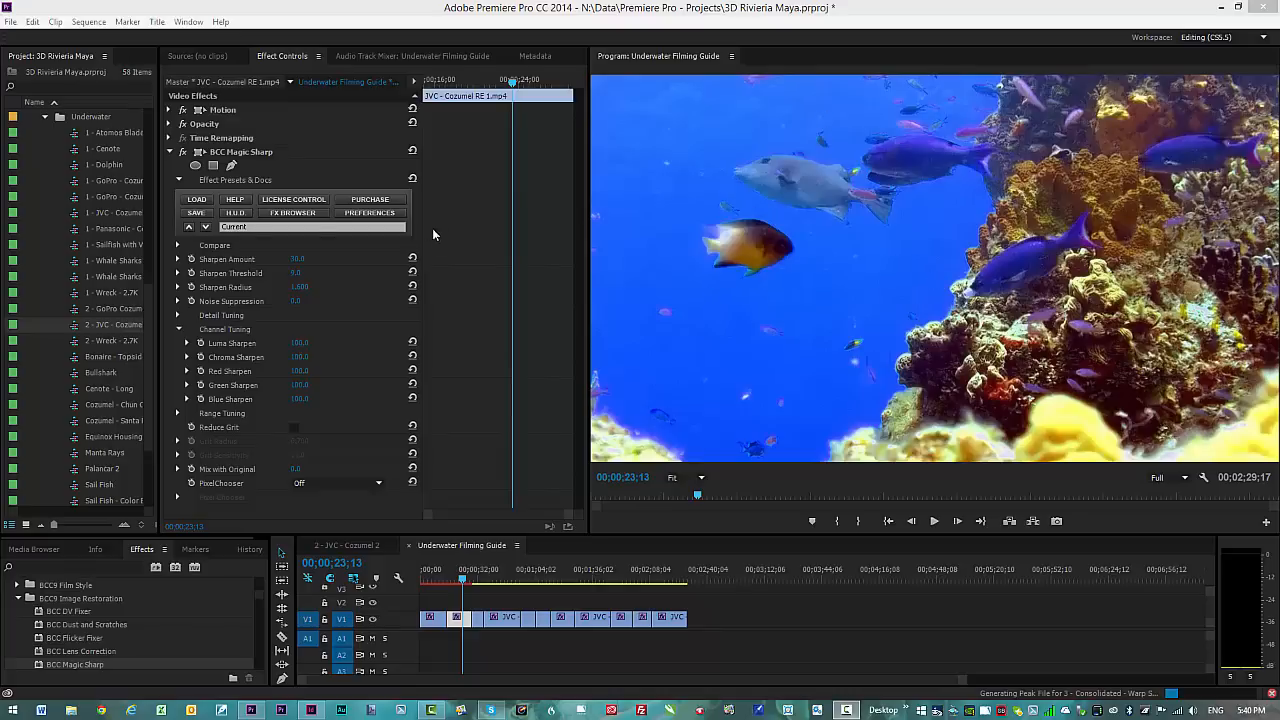
Step: Zoom the Program monitor to 200% and compare the reef clip with Magic Sharp bypassed
click(701, 478)
click(695, 600)
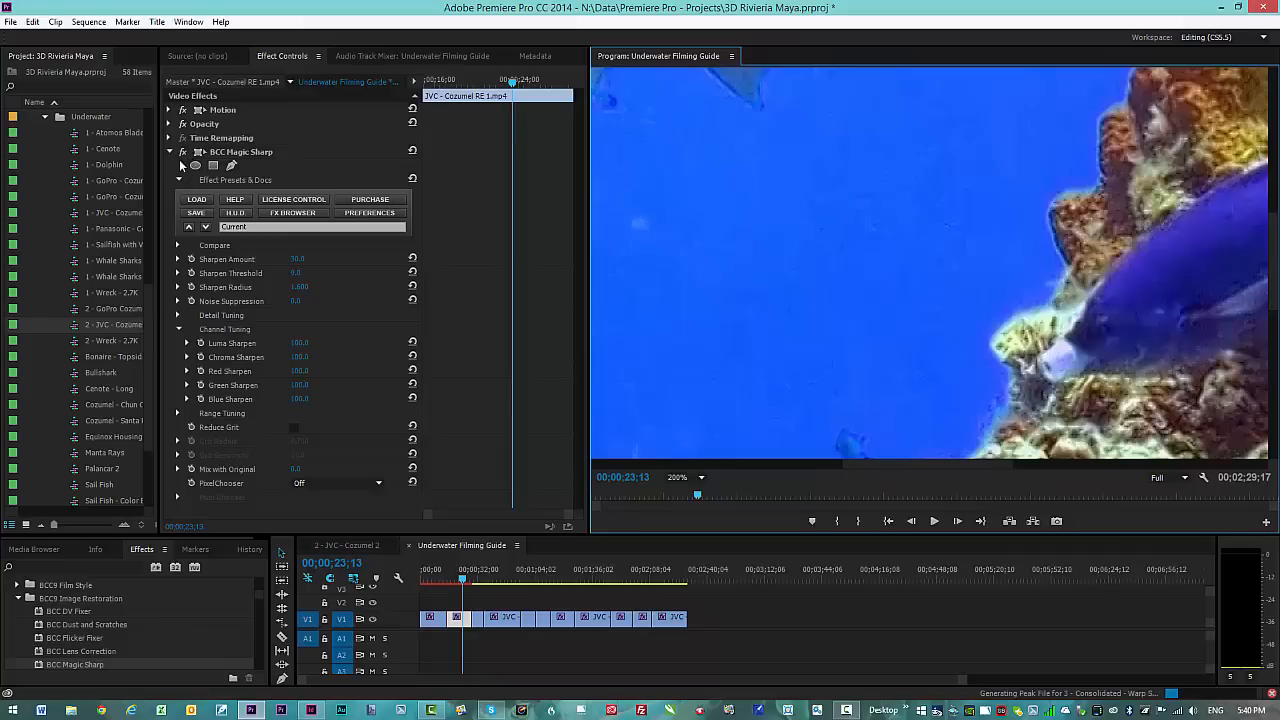
click(184, 152)
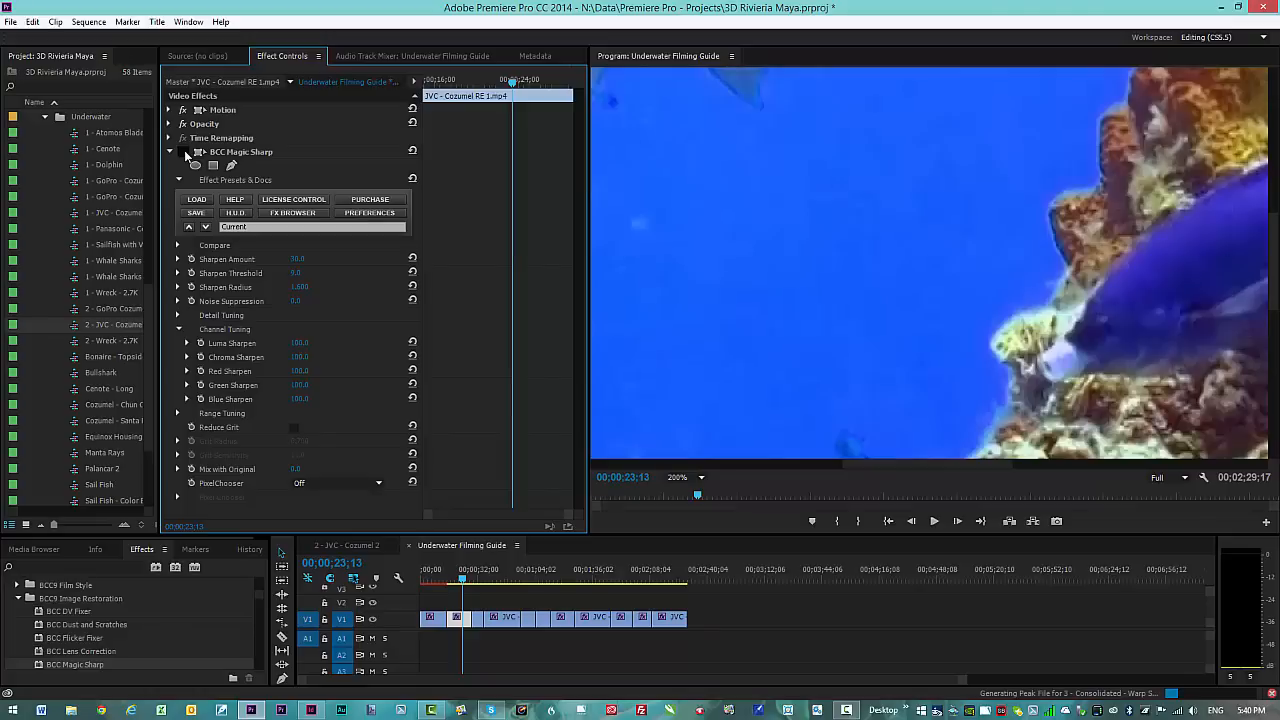
click(184, 152)
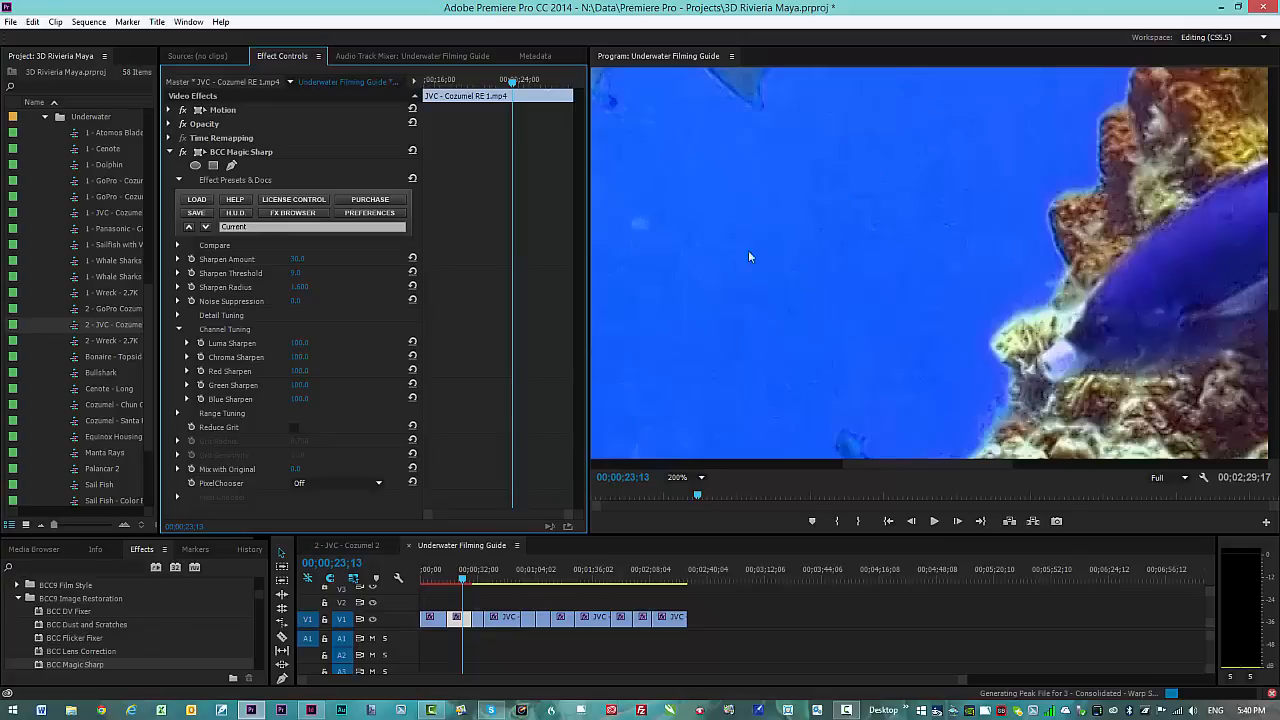
Step: Compare Magic Sharp off and on again, then set Blue Sharpen to 0
click(170, 153)
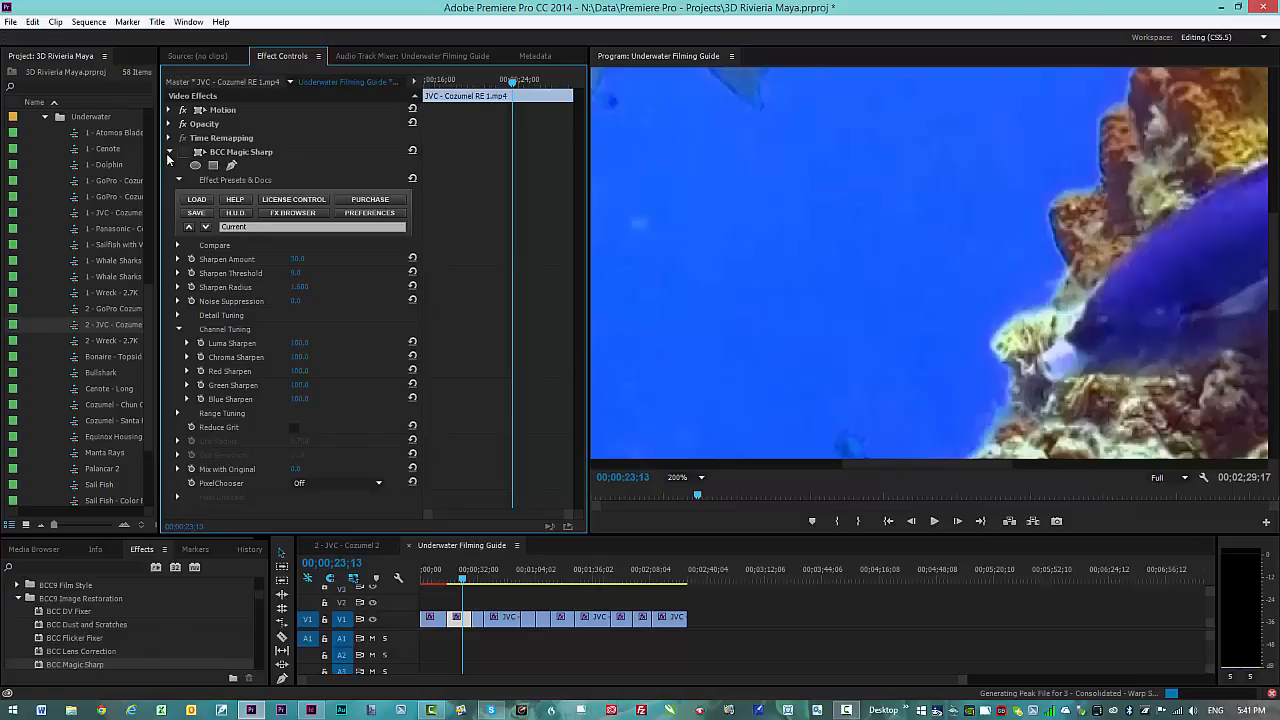
click(182, 153)
click(182, 153)
click(296, 400)
key(Return)
Step: Compare with Magic Sharp bypassed, then lower Sharpen Amount from about 57 to 50.2
click(184, 151)
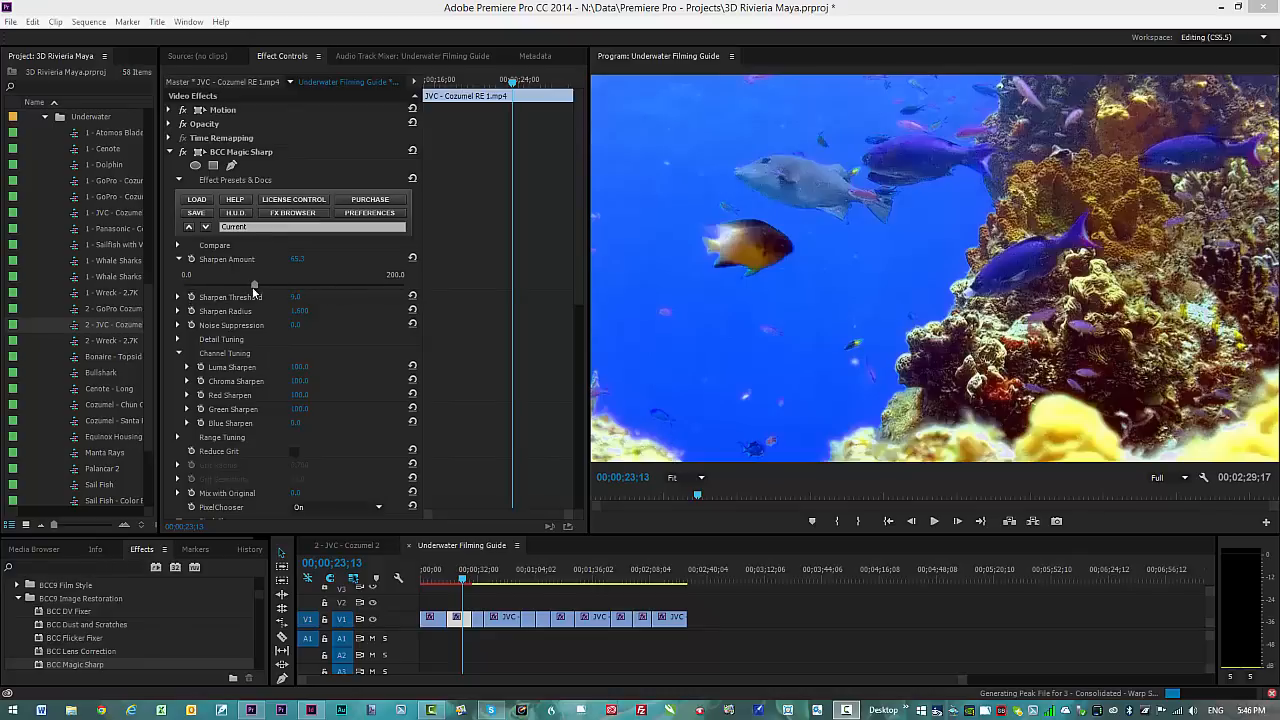
drag(252, 284, 247, 287)
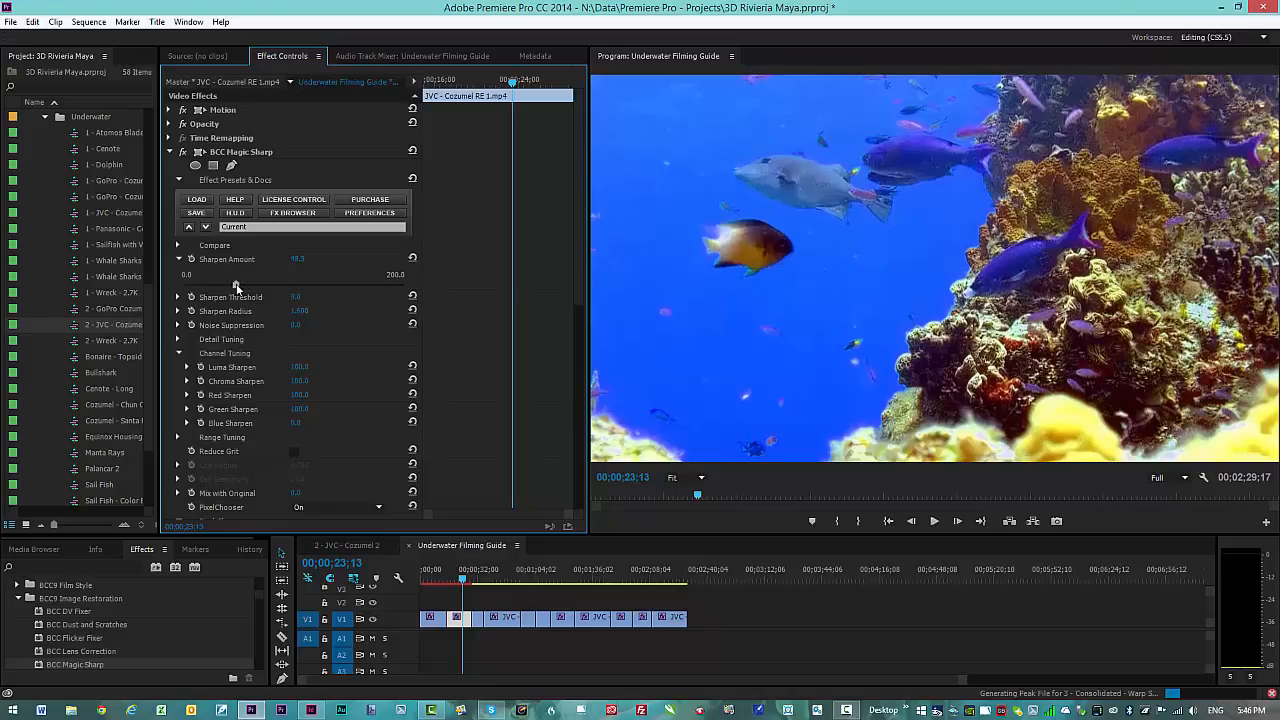
drag(239, 287, 238, 286)
Step: Toggle Magic Sharp off and on twice to compare the reef clip
click(184, 151)
click(184, 151)
click(184, 152)
click(183, 152)
Step: Set the PixelChooser display to View Chosen Pixels to preview the inverted Blue-channel threshold matte
drag(582, 241, 580, 279)
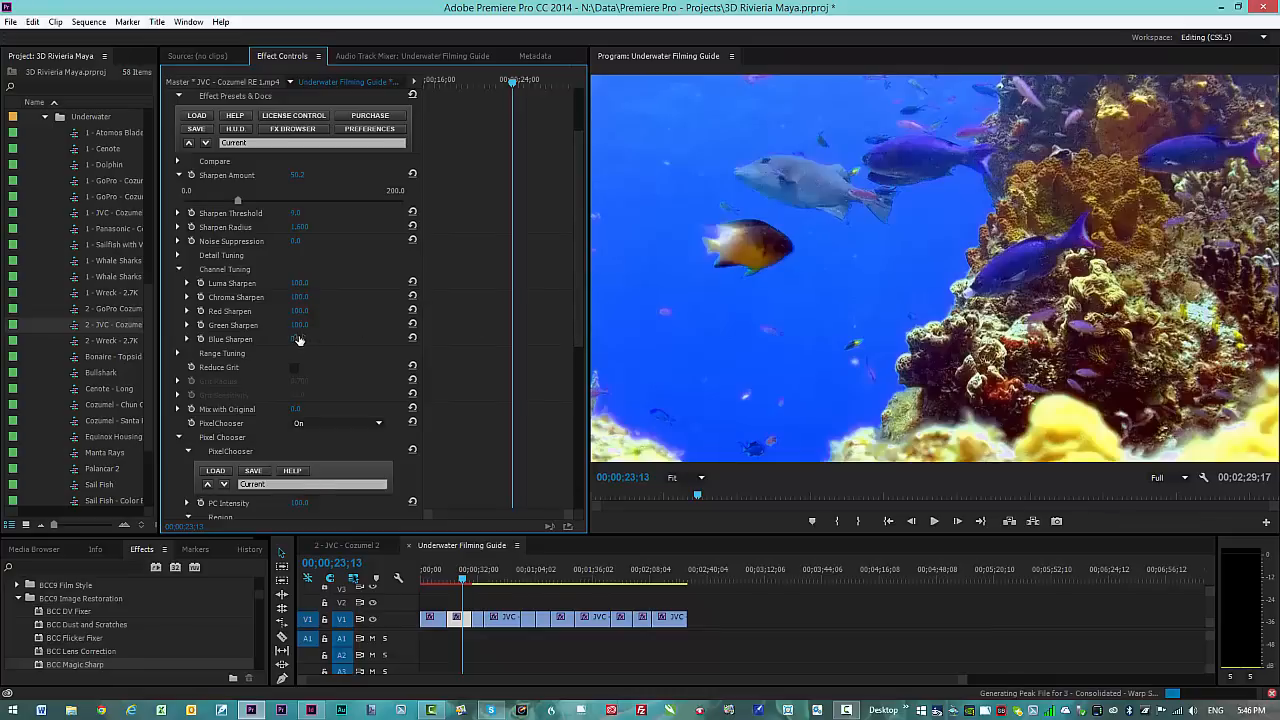
click(384, 425)
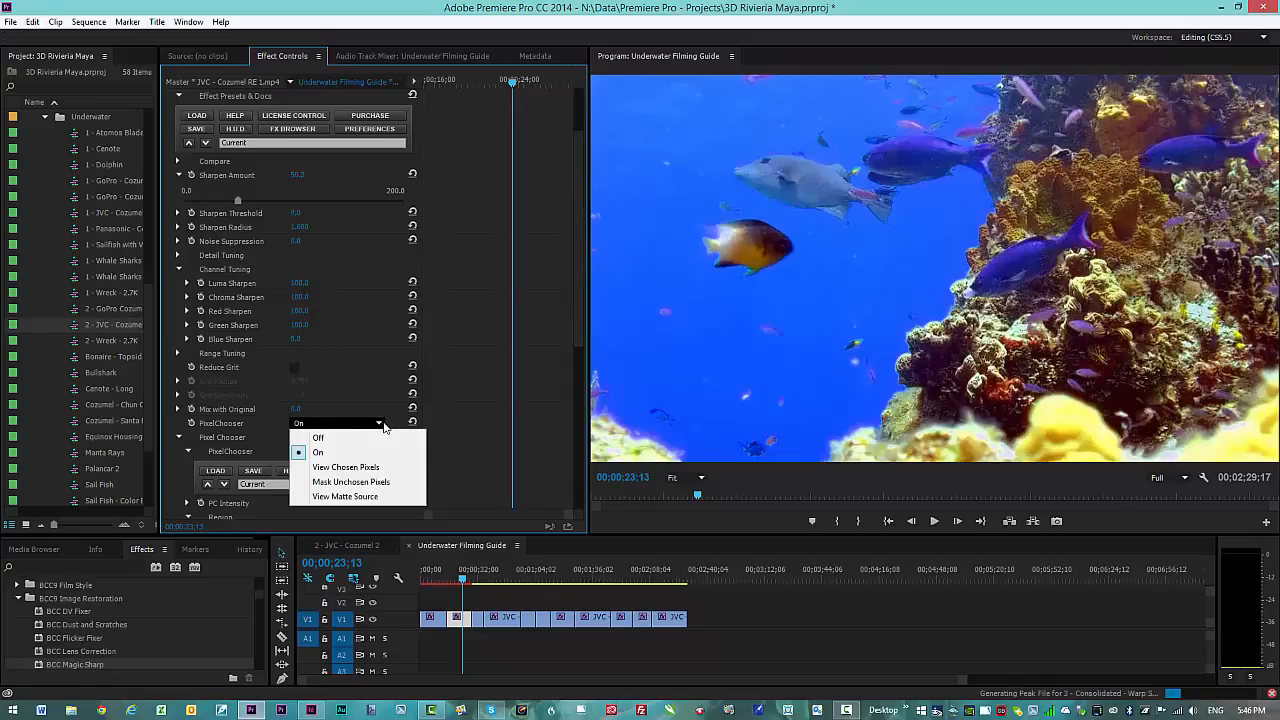
click(344, 467)
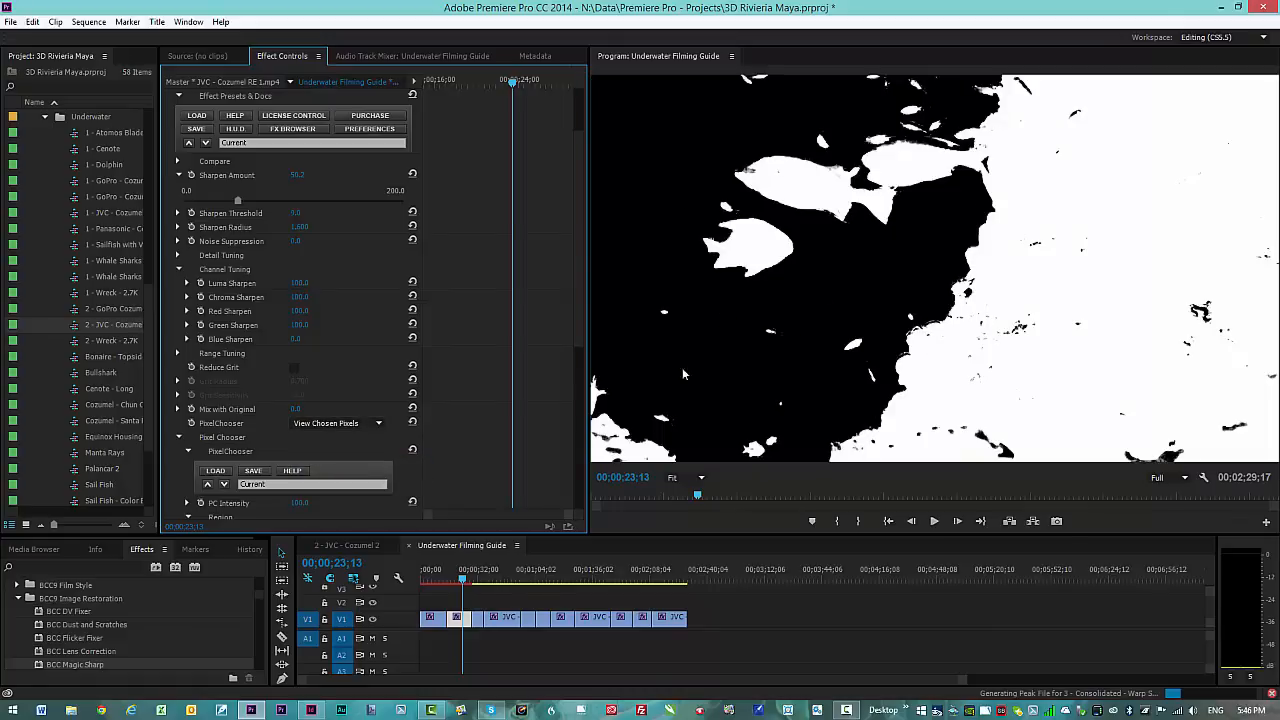
scroll(500, 420, down, 5)
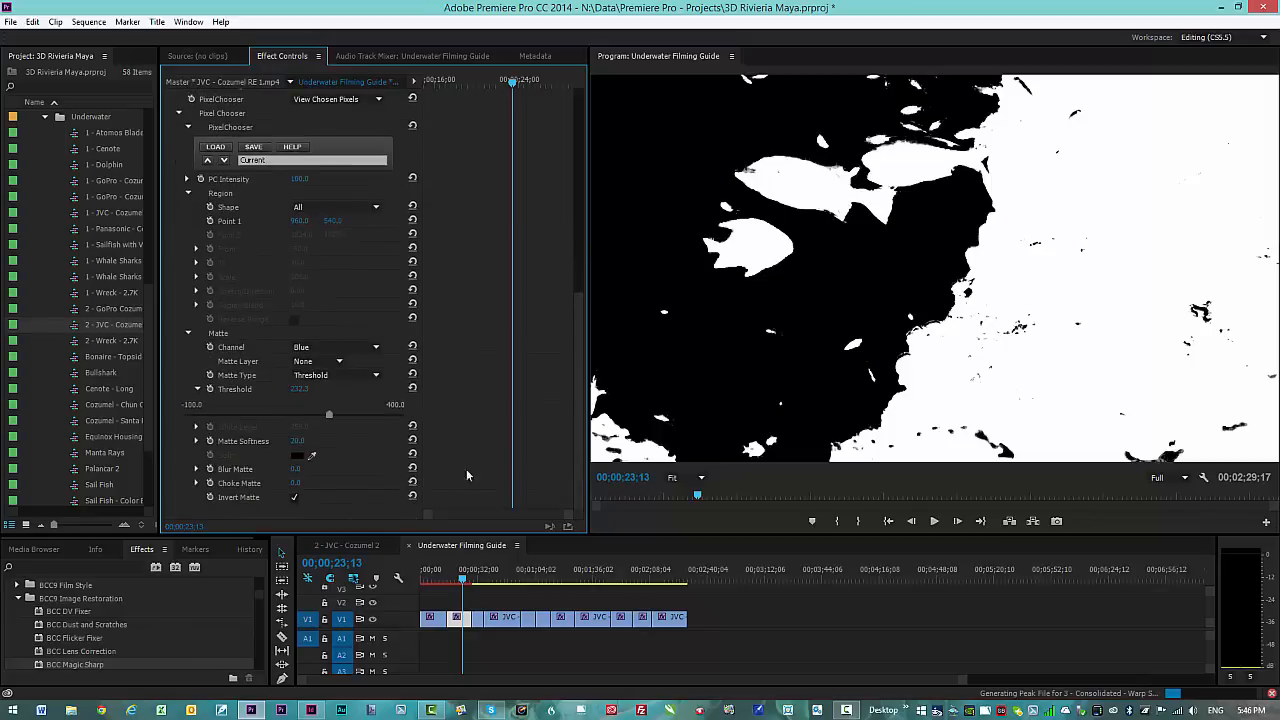
drag(580, 374, 596, 178)
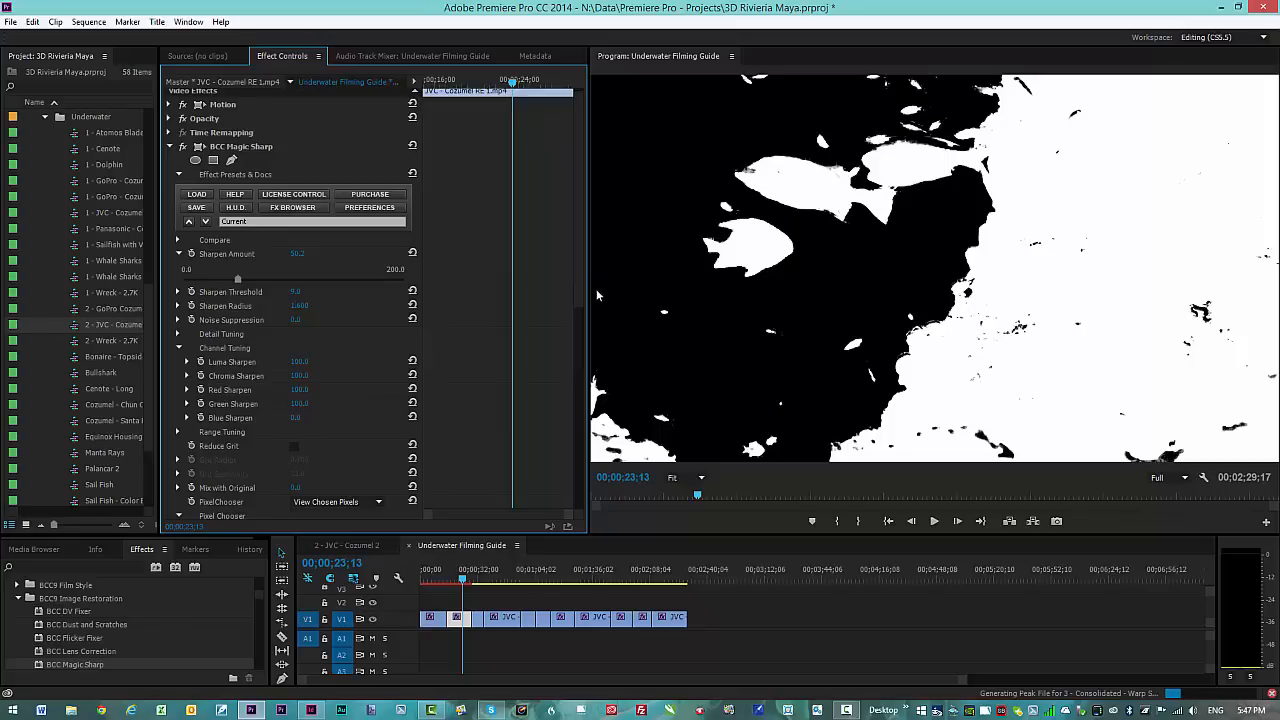
drag(585, 284, 584, 245)
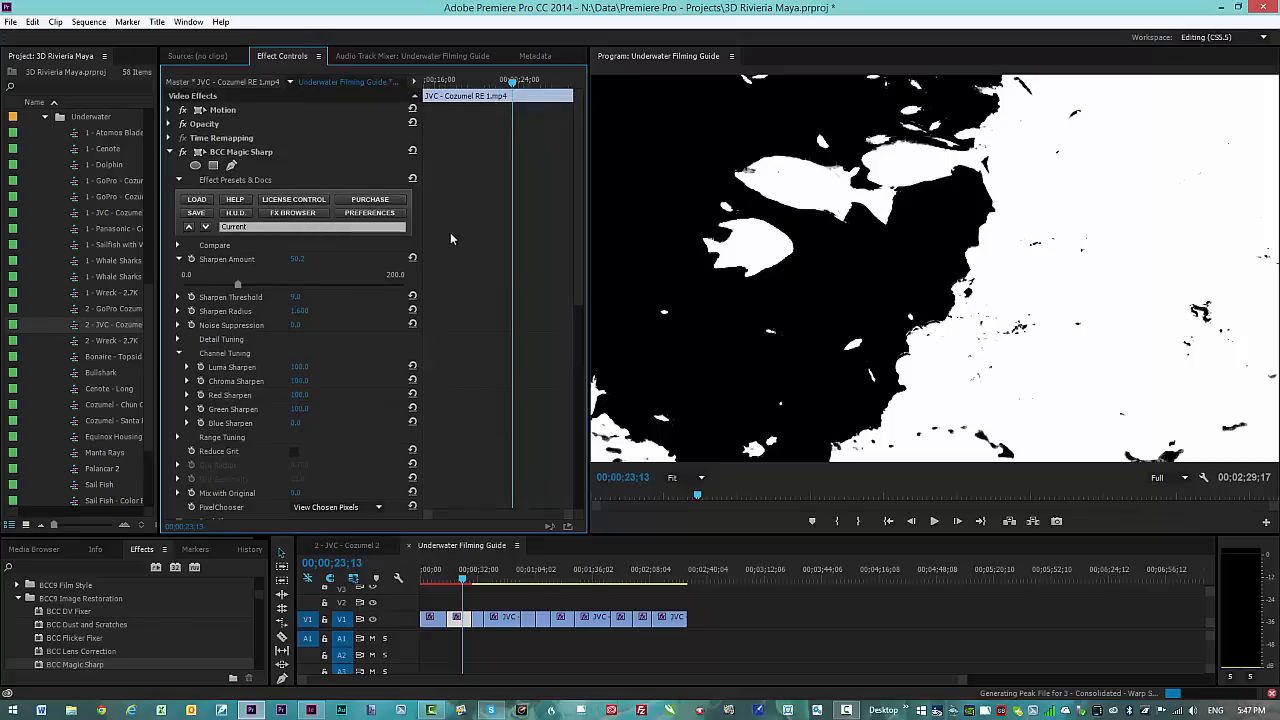
click(378, 507)
click(350, 537)
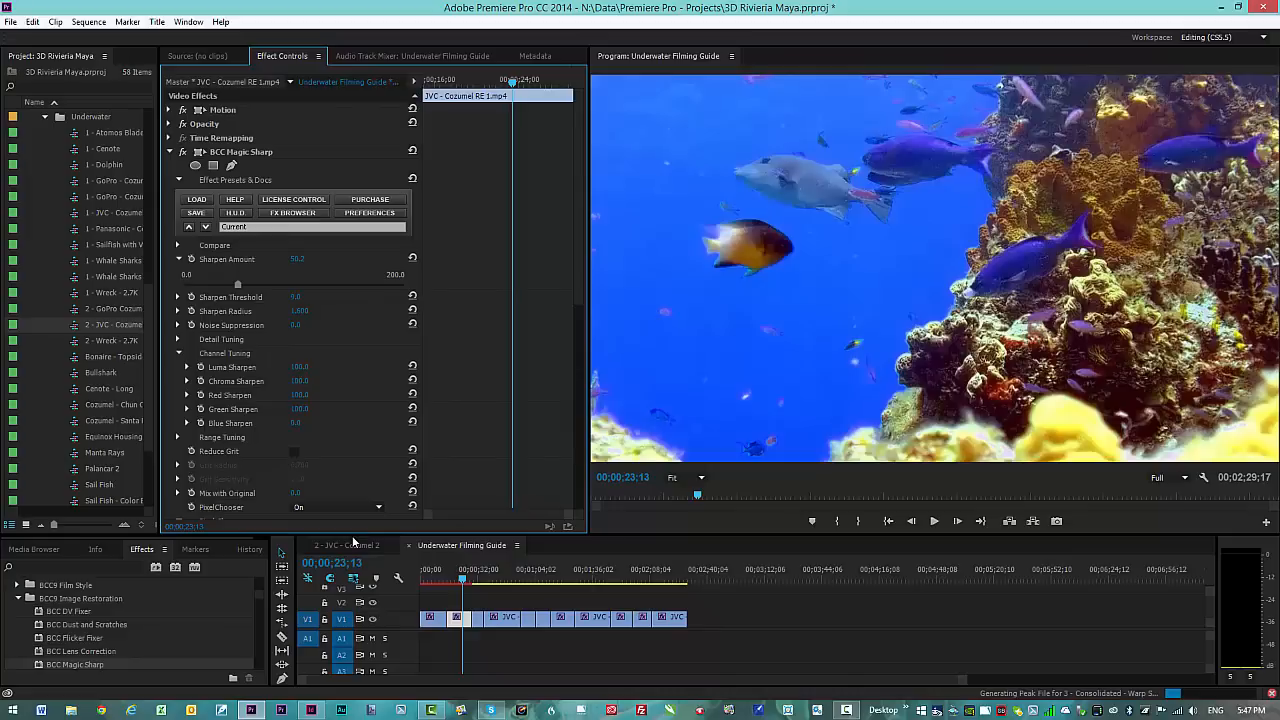
click(297, 422)
text(10)
key(Return)
click(701, 478)
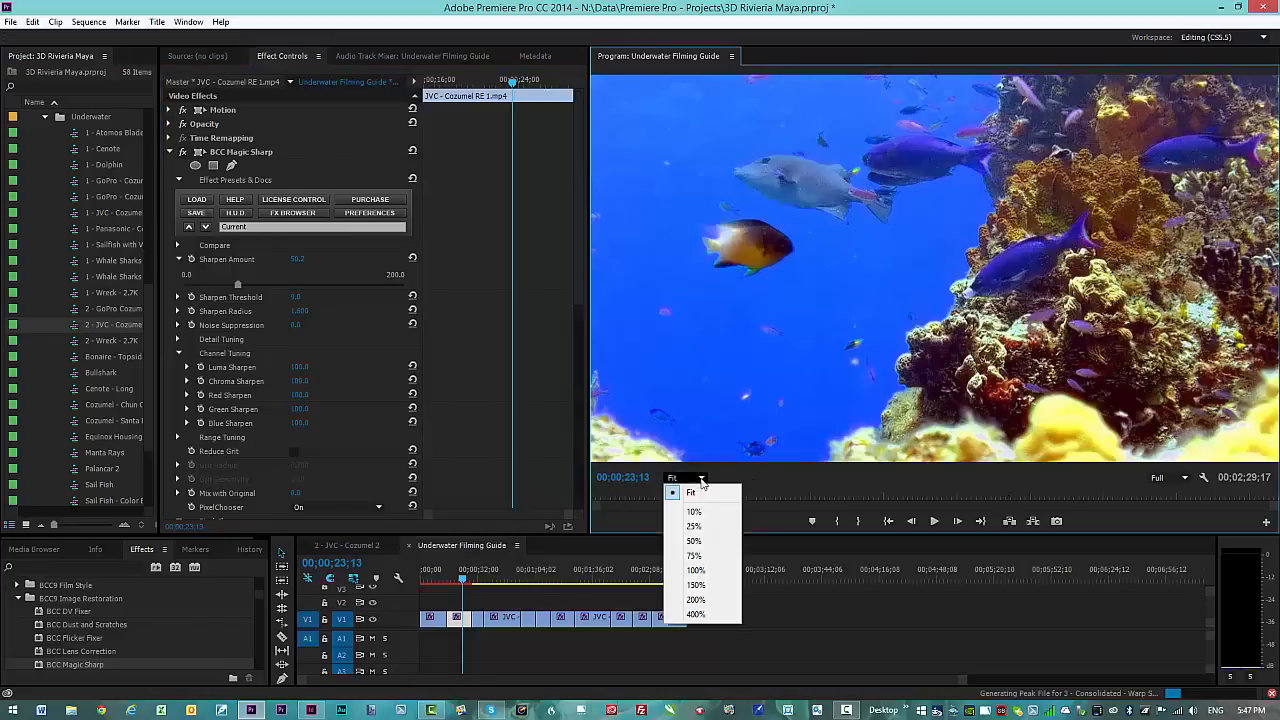
click(698, 599)
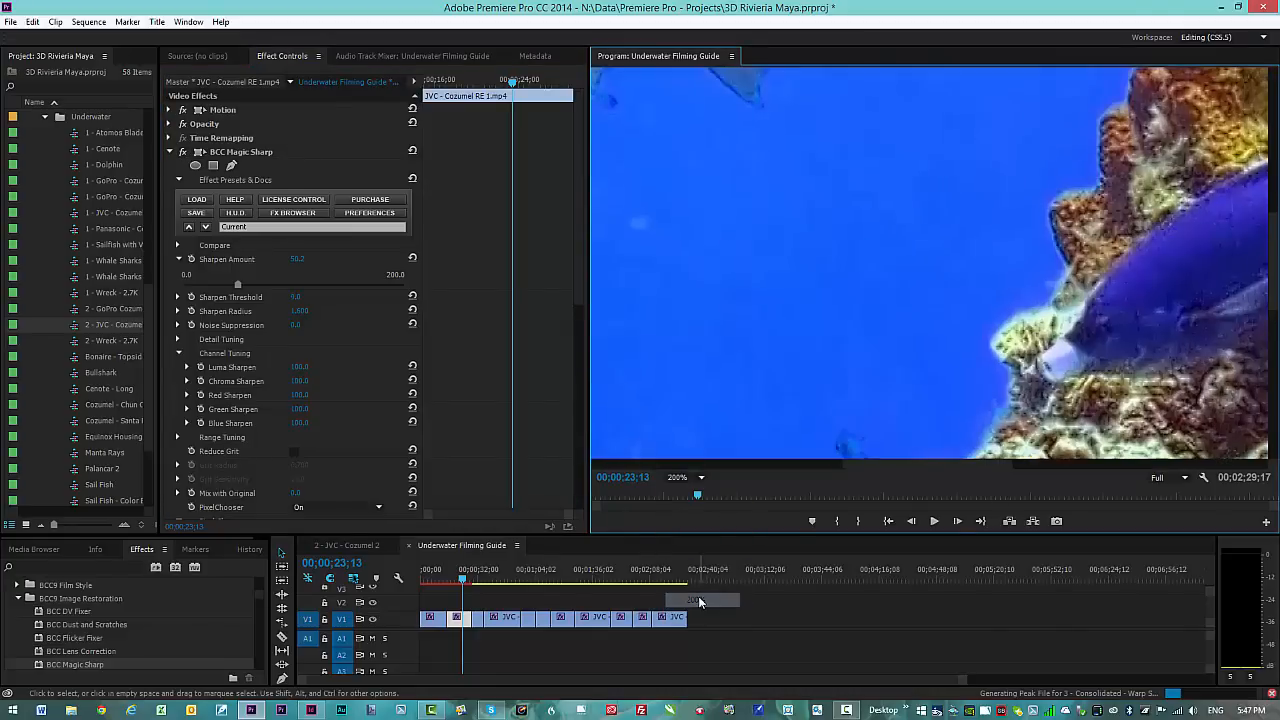
scroll(882, 460, up, 1)
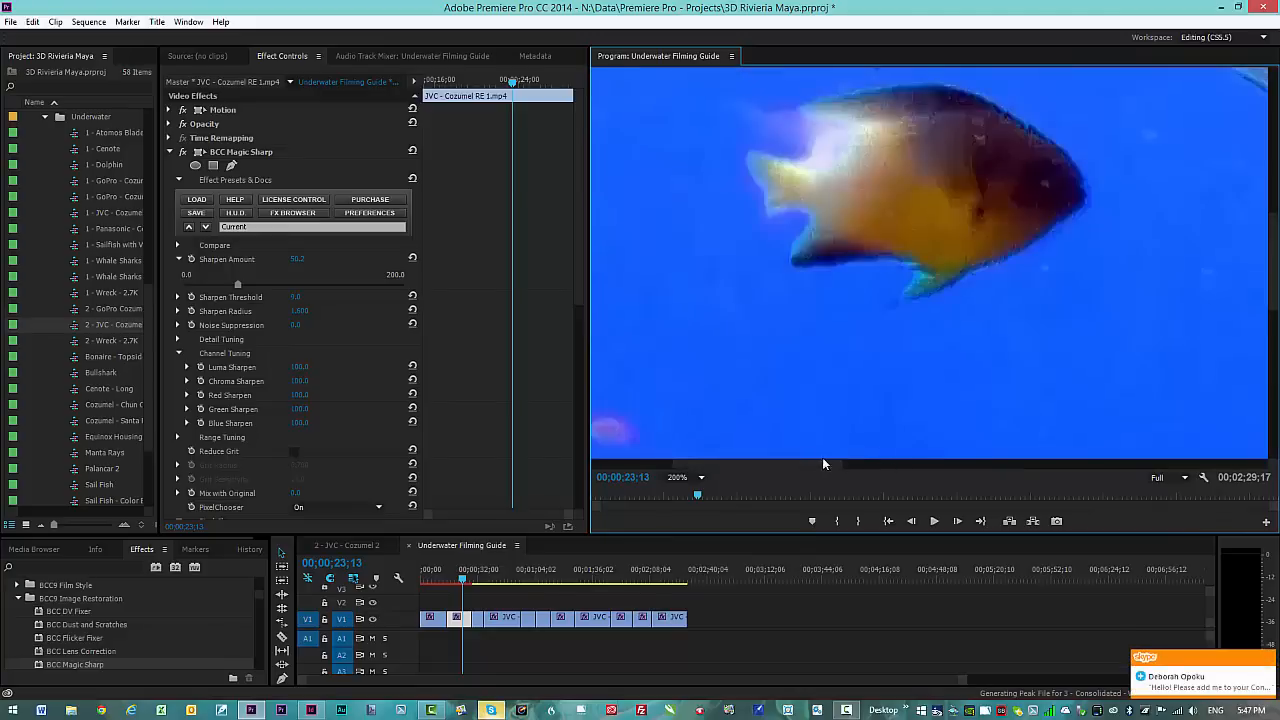
drag(813, 463, 1044, 462)
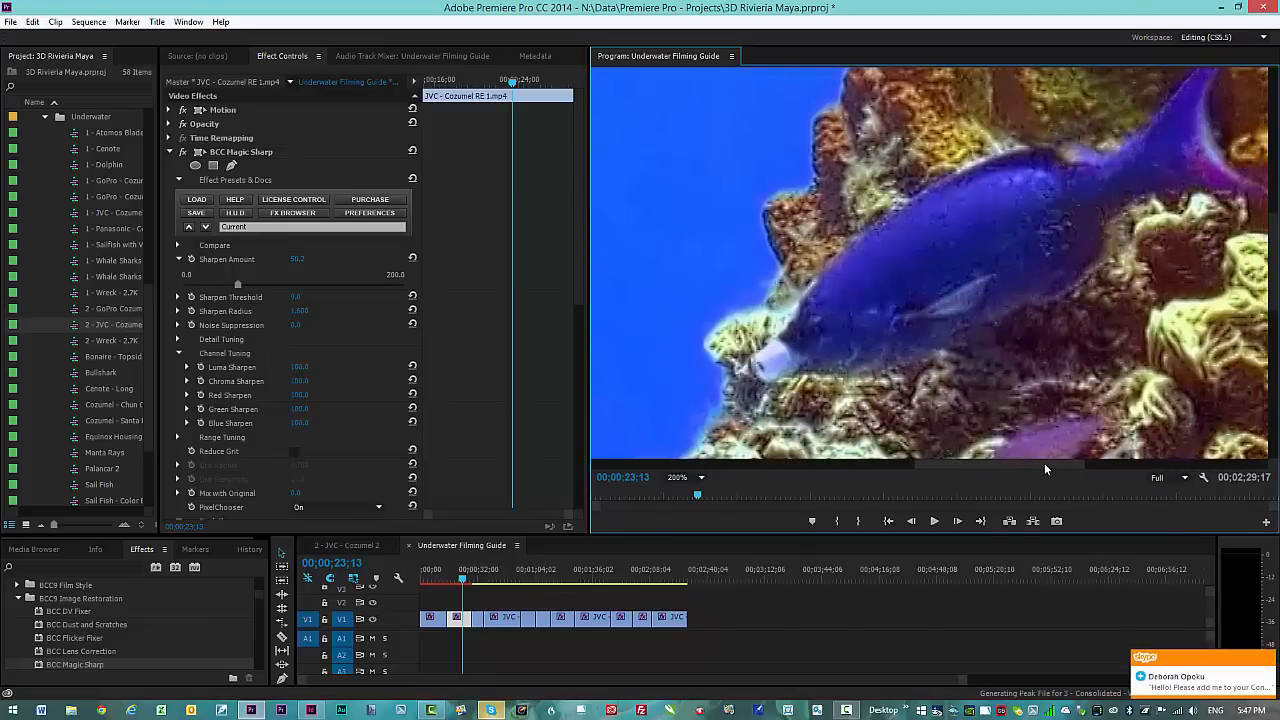
click(182, 151)
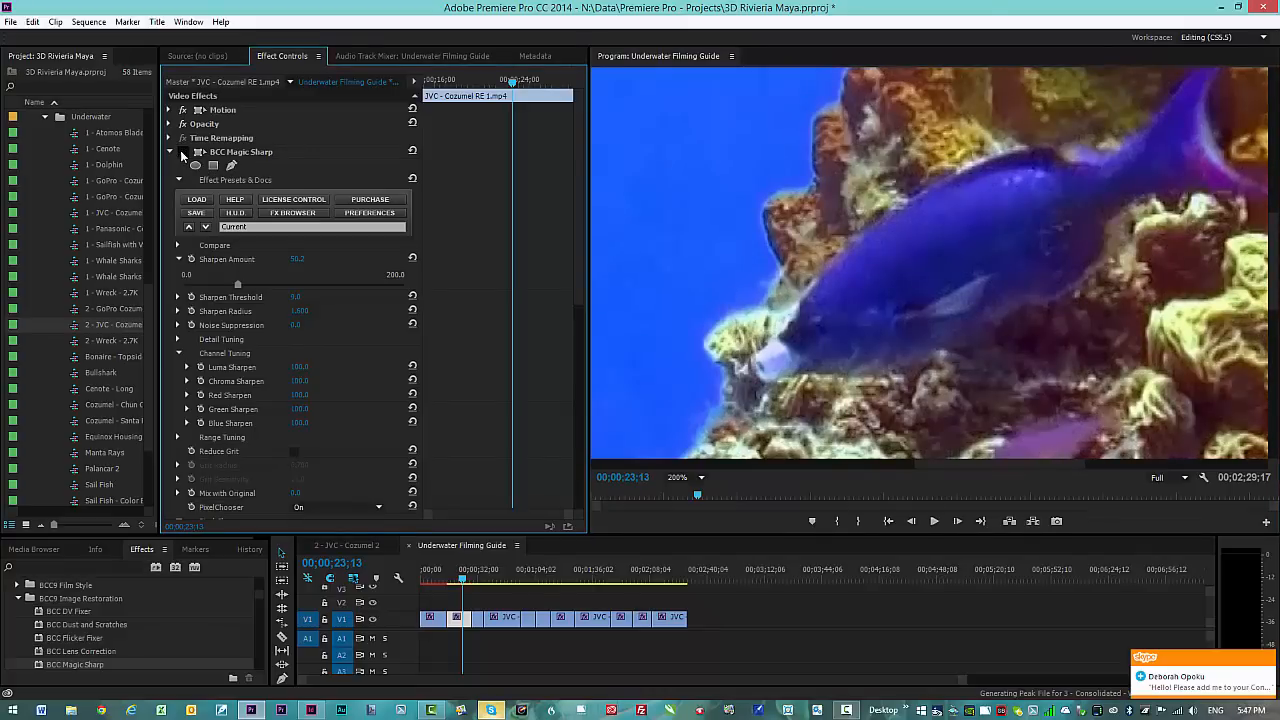
click(181, 151)
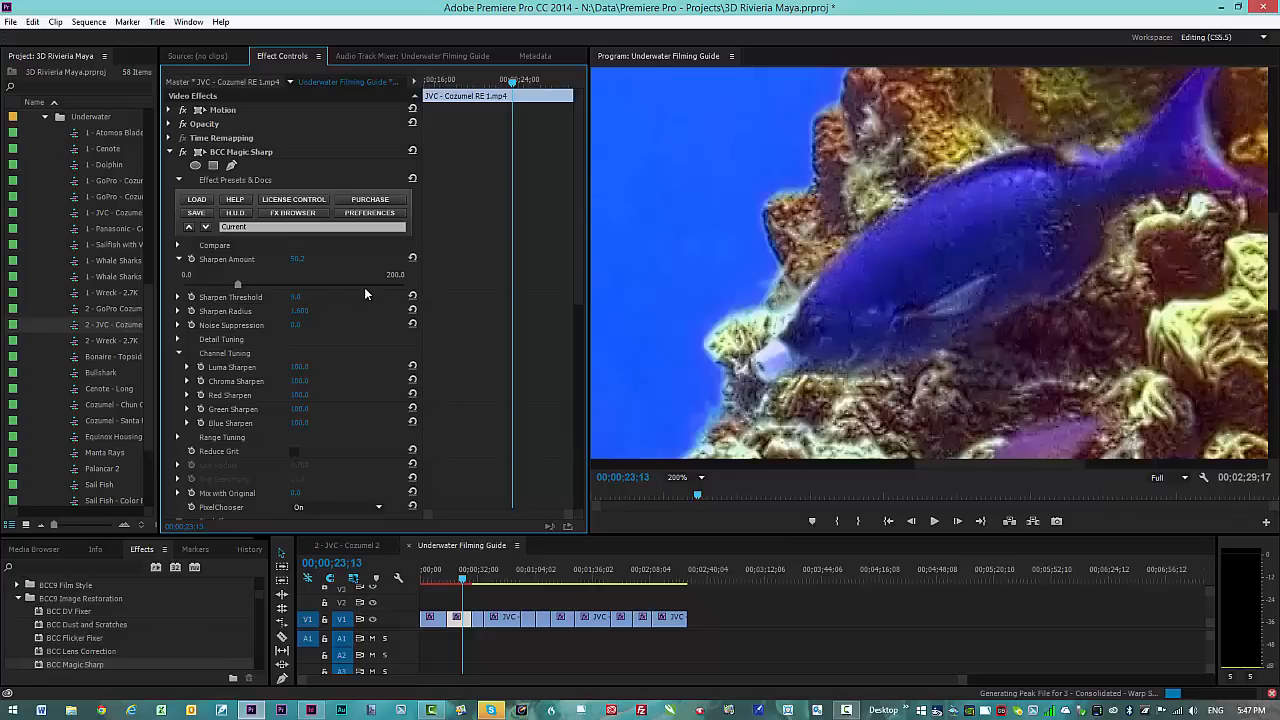
click(180, 151)
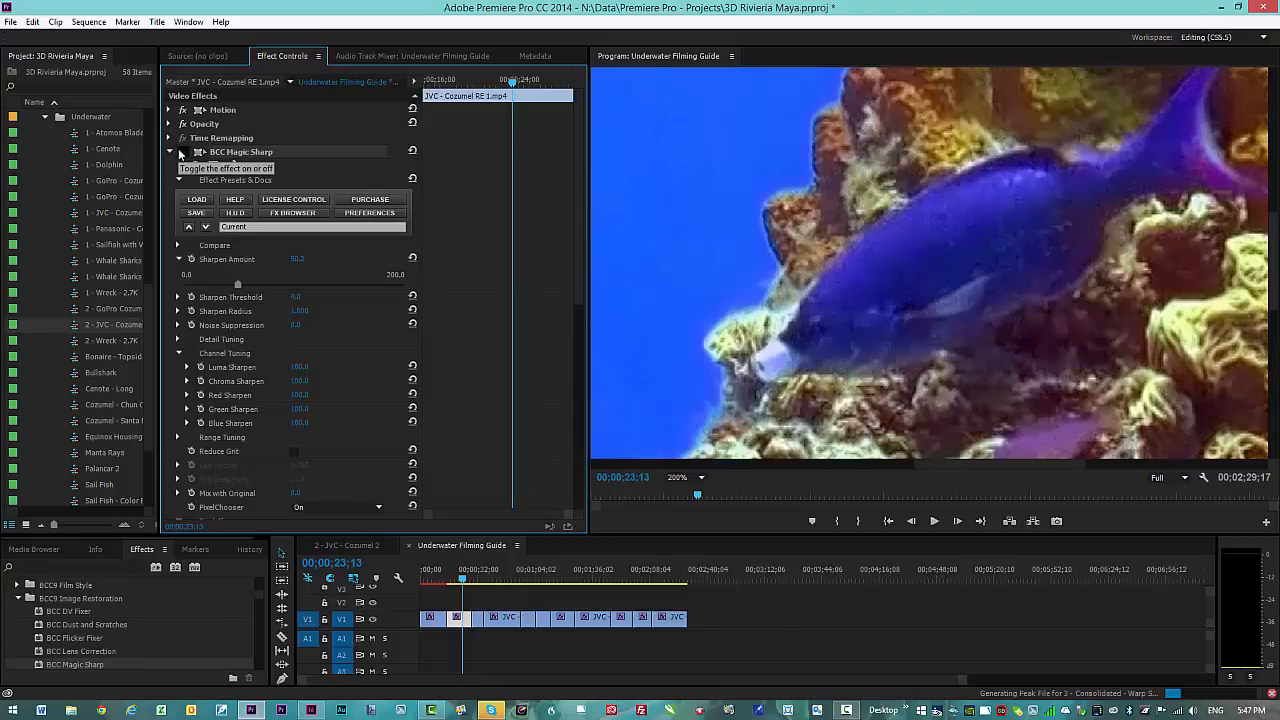
click(178, 148)
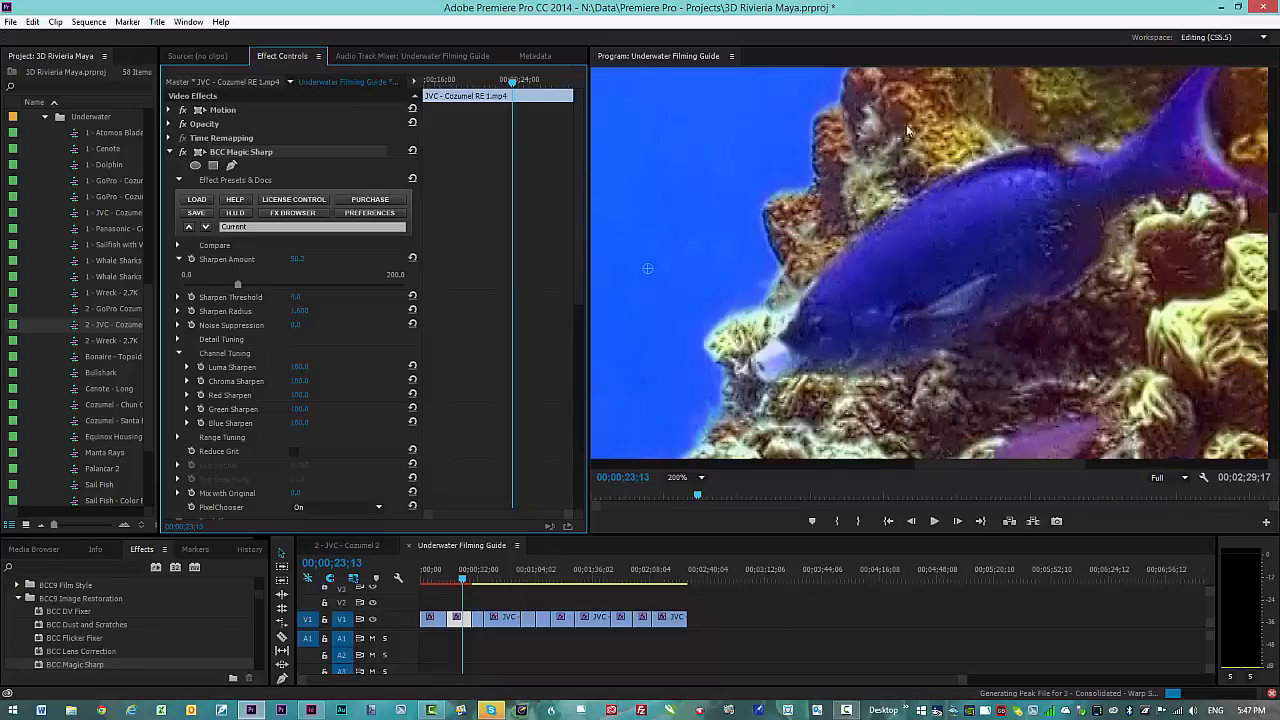
click(183, 152)
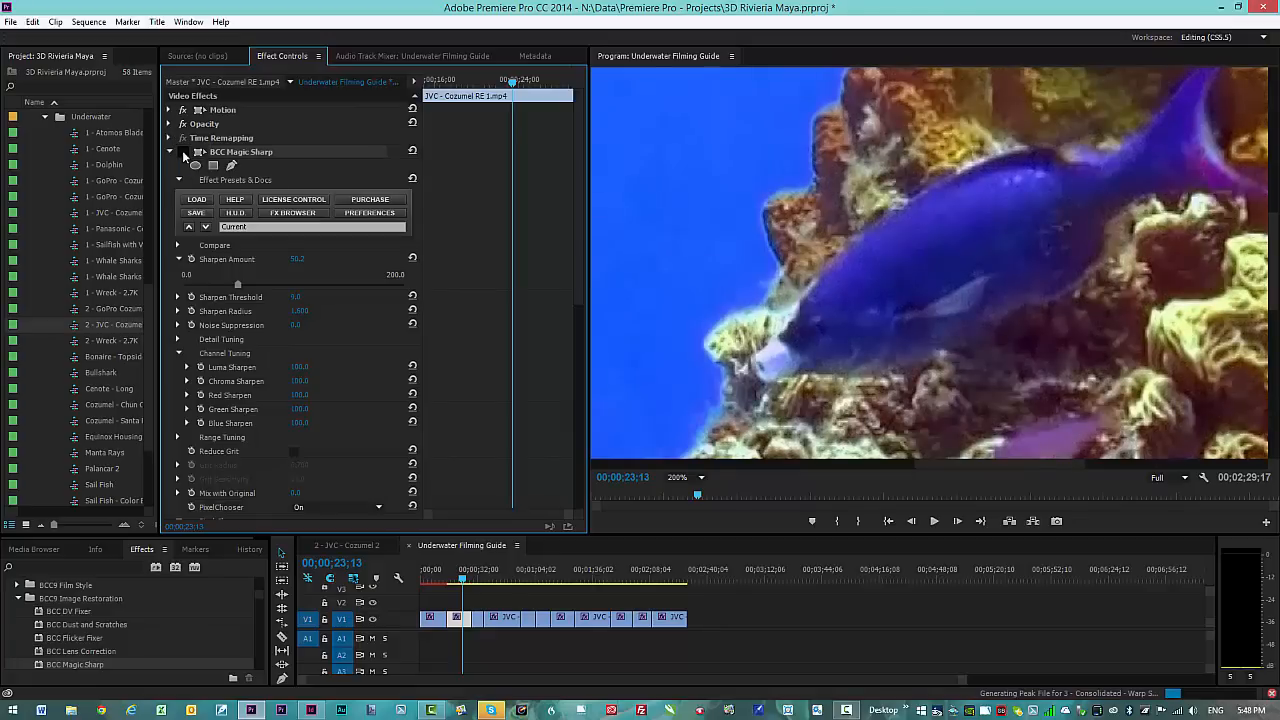
click(182, 150)
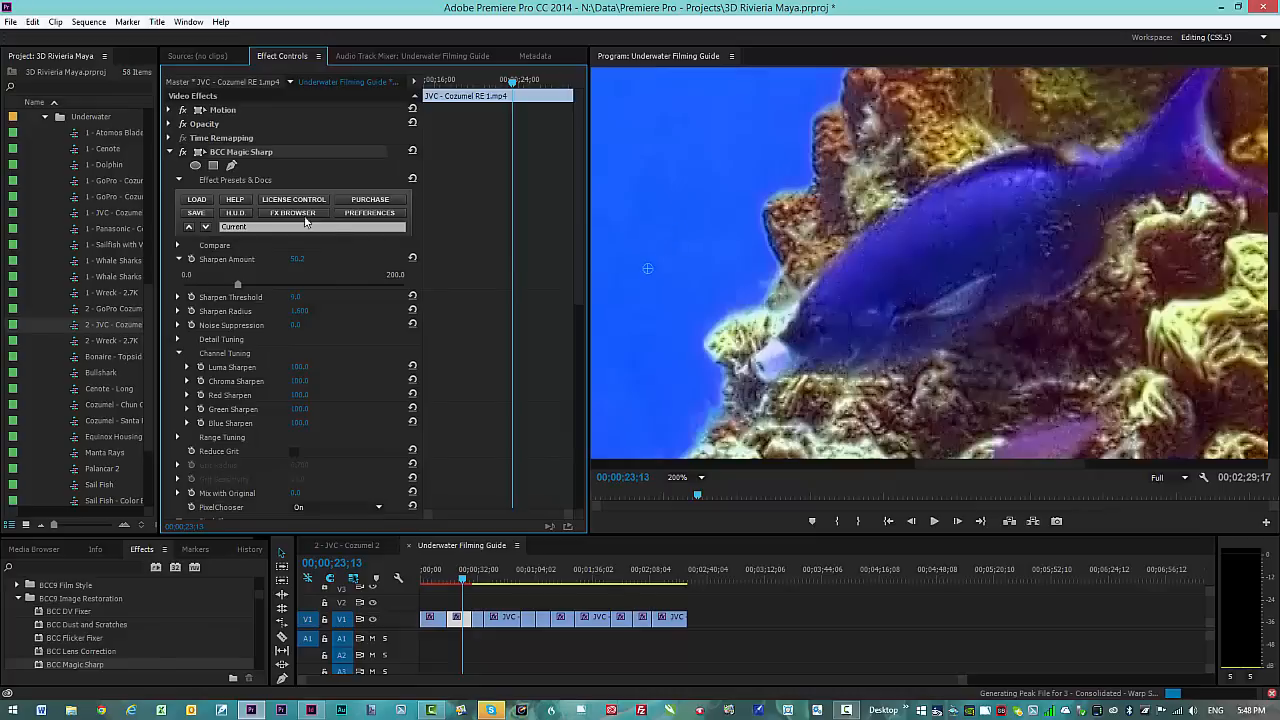
Step: Set the Program monitor zoom to Fit and move the playhead to the reef clip at 00;00;32;22
click(686, 479)
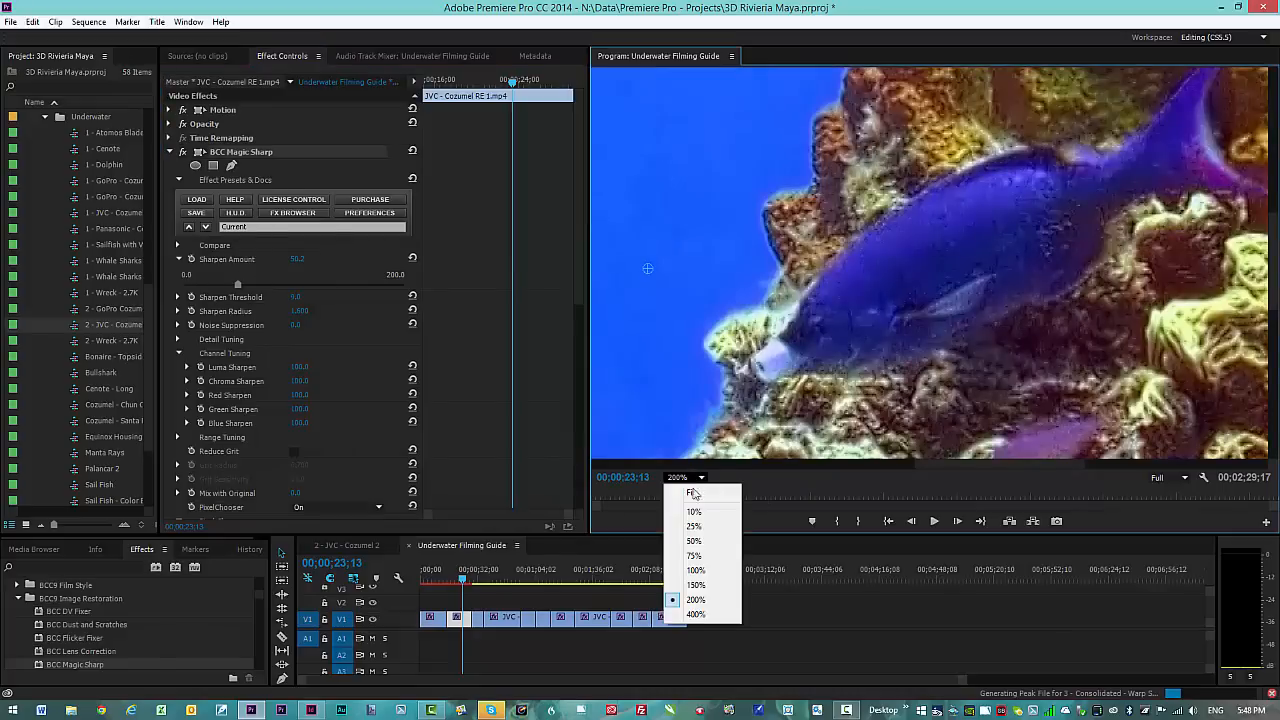
click(694, 571)
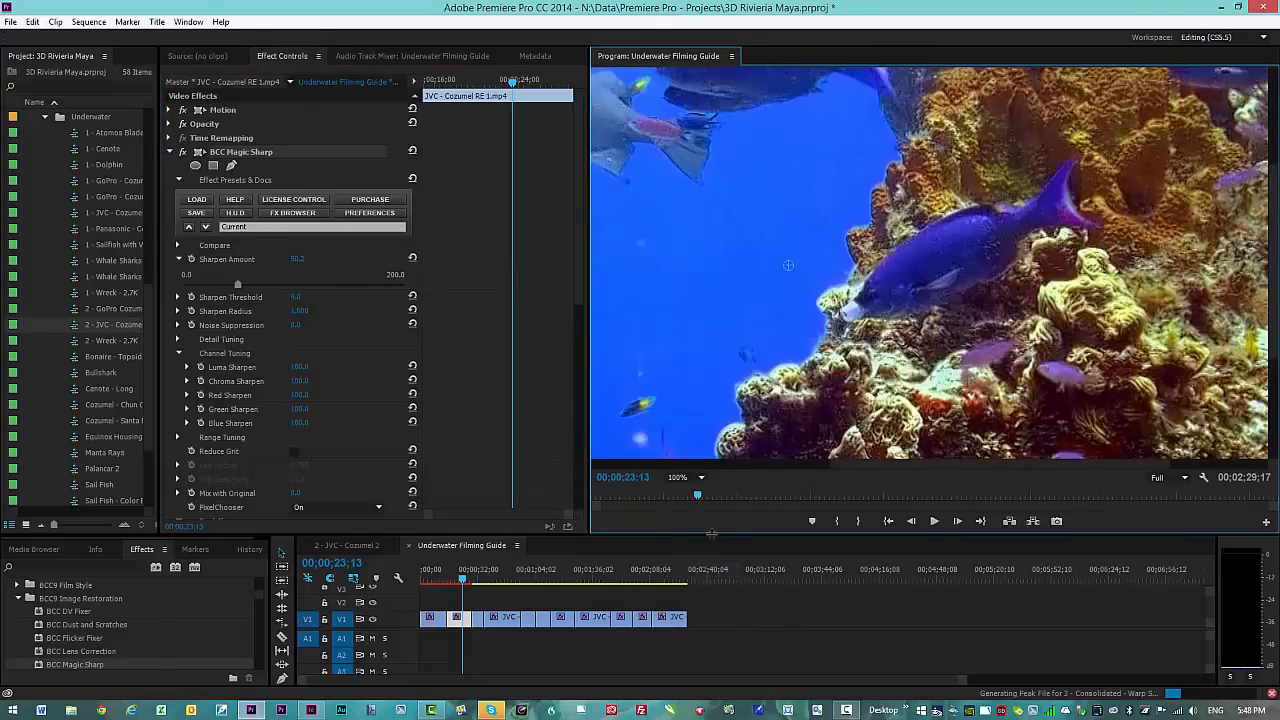
click(701, 479)
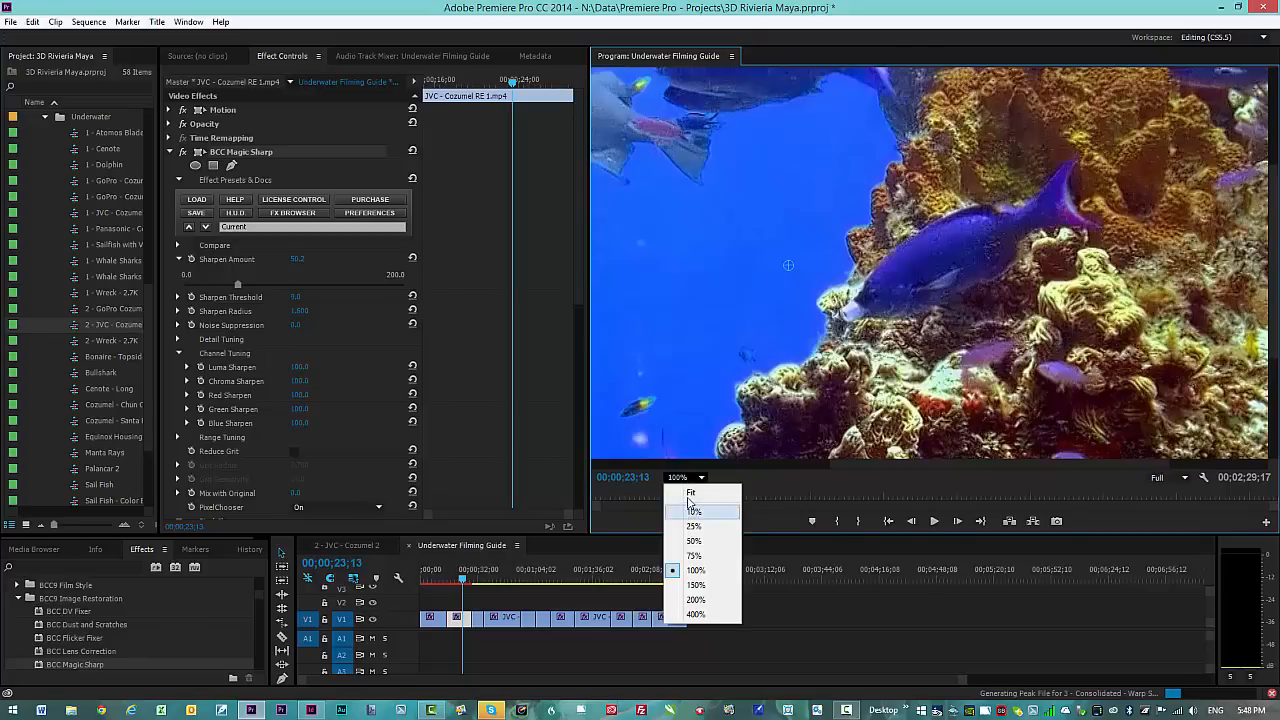
click(691, 492)
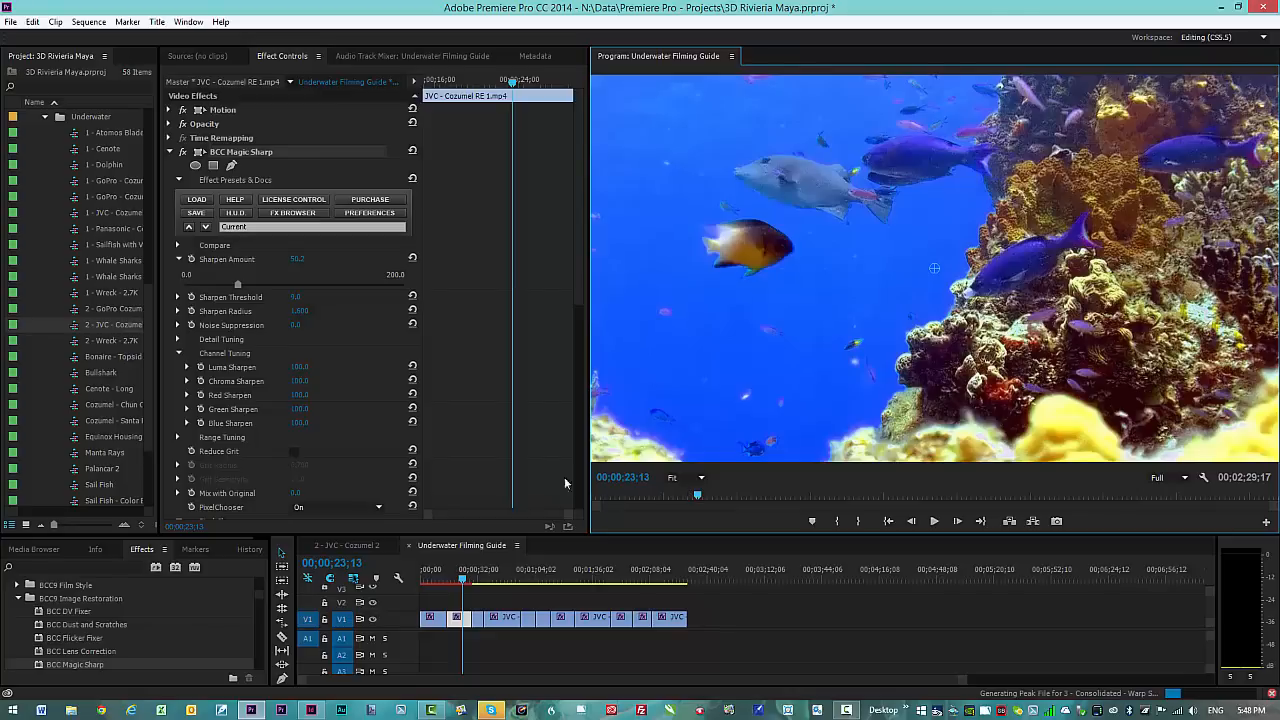
click(463, 577)
click(479, 578)
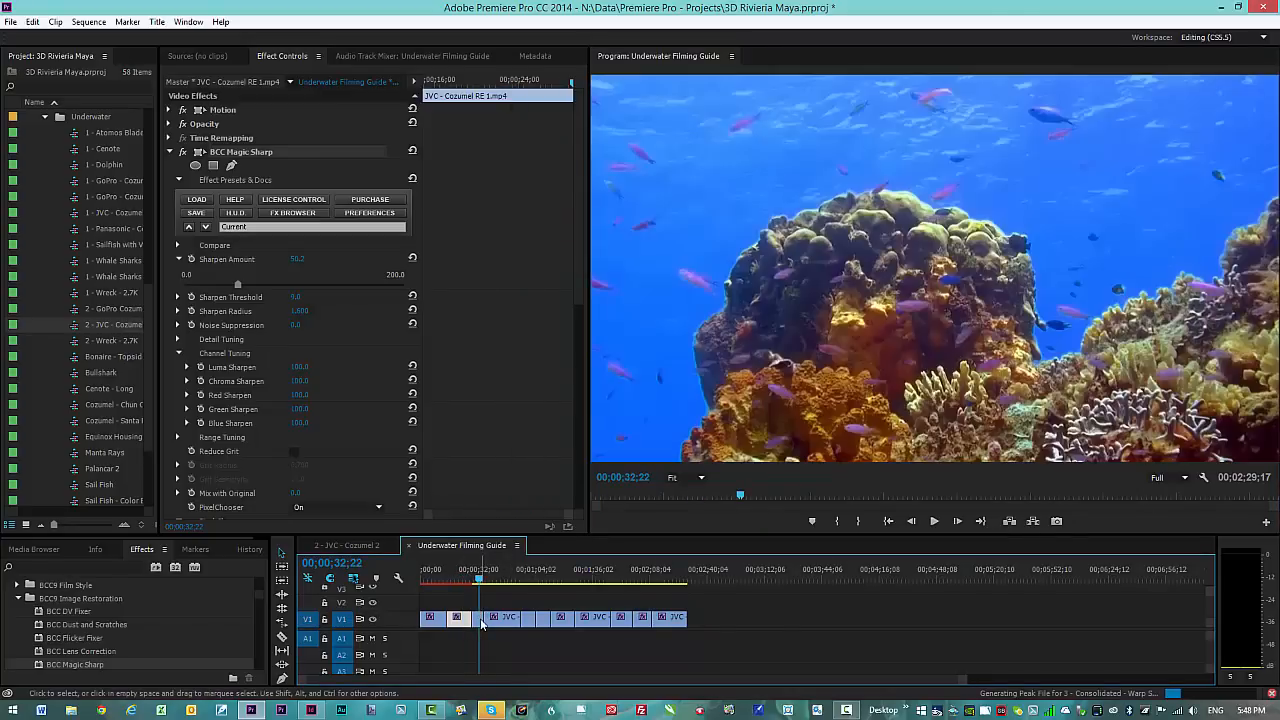
Step: Enable Magic Sharp on the reef clip and raise Sharpen Amount from 29.0 to about 42
click(481, 620)
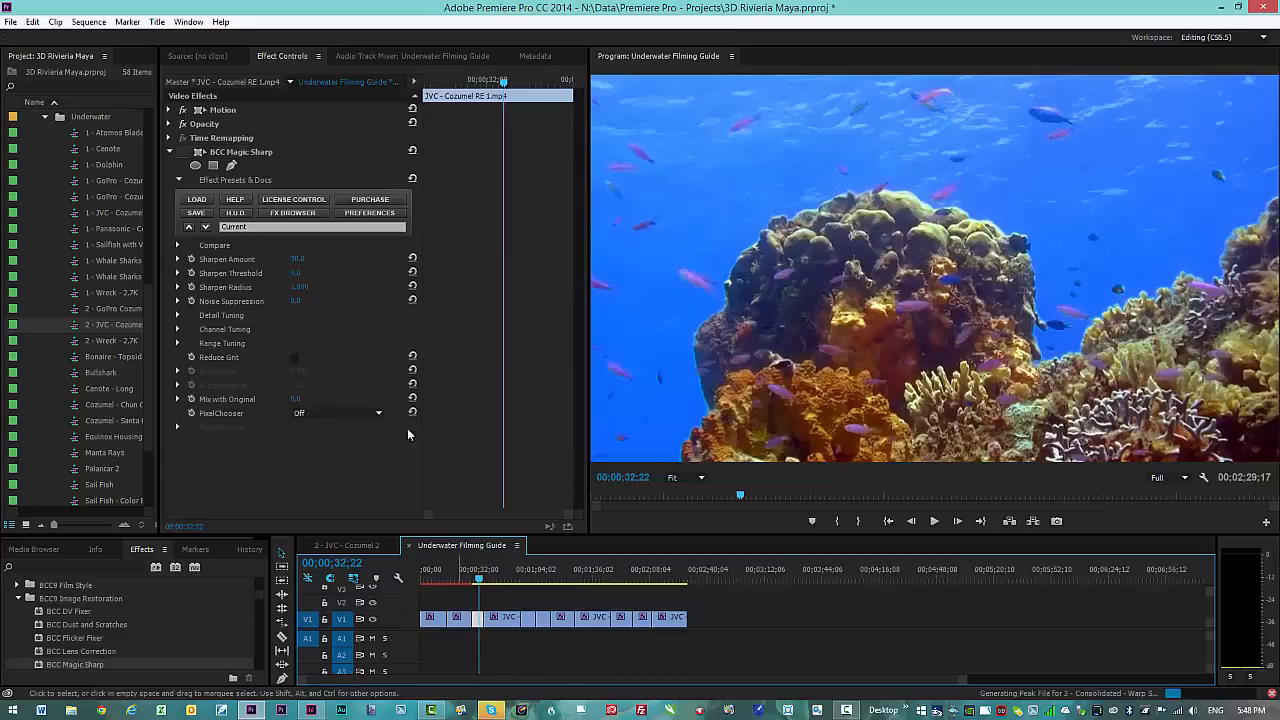
click(184, 154)
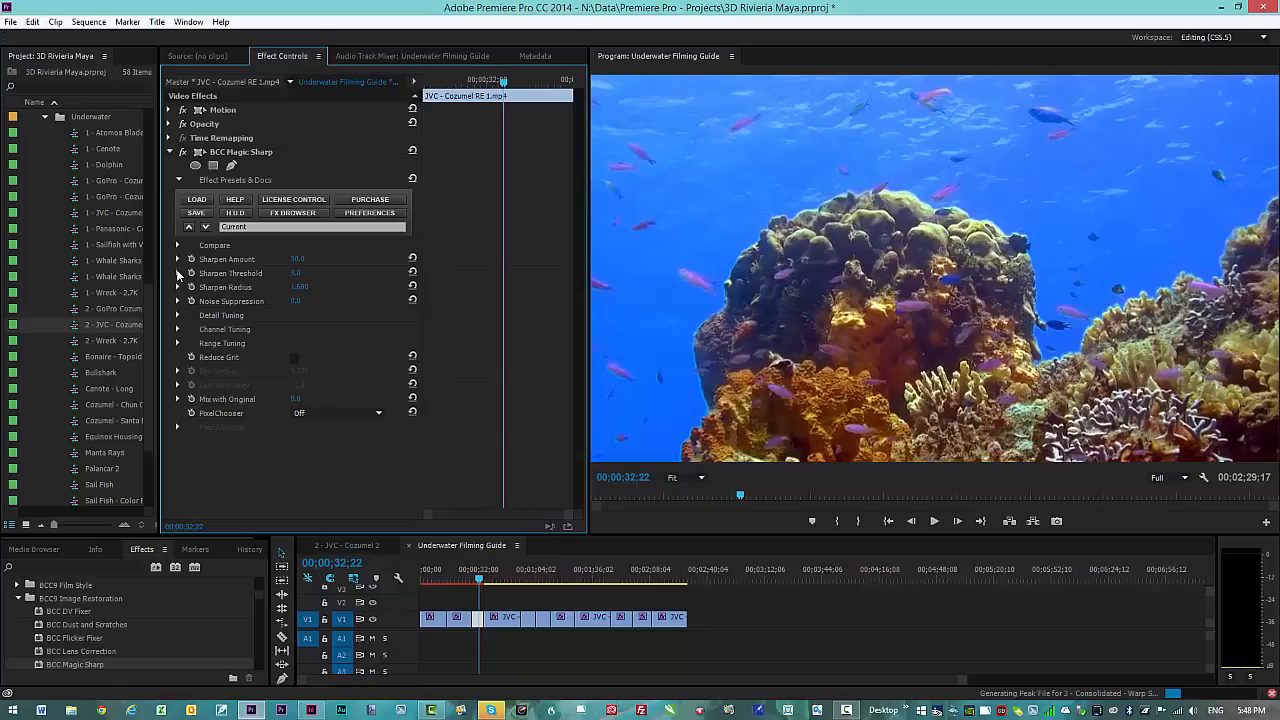
click(178, 273)
click(178, 259)
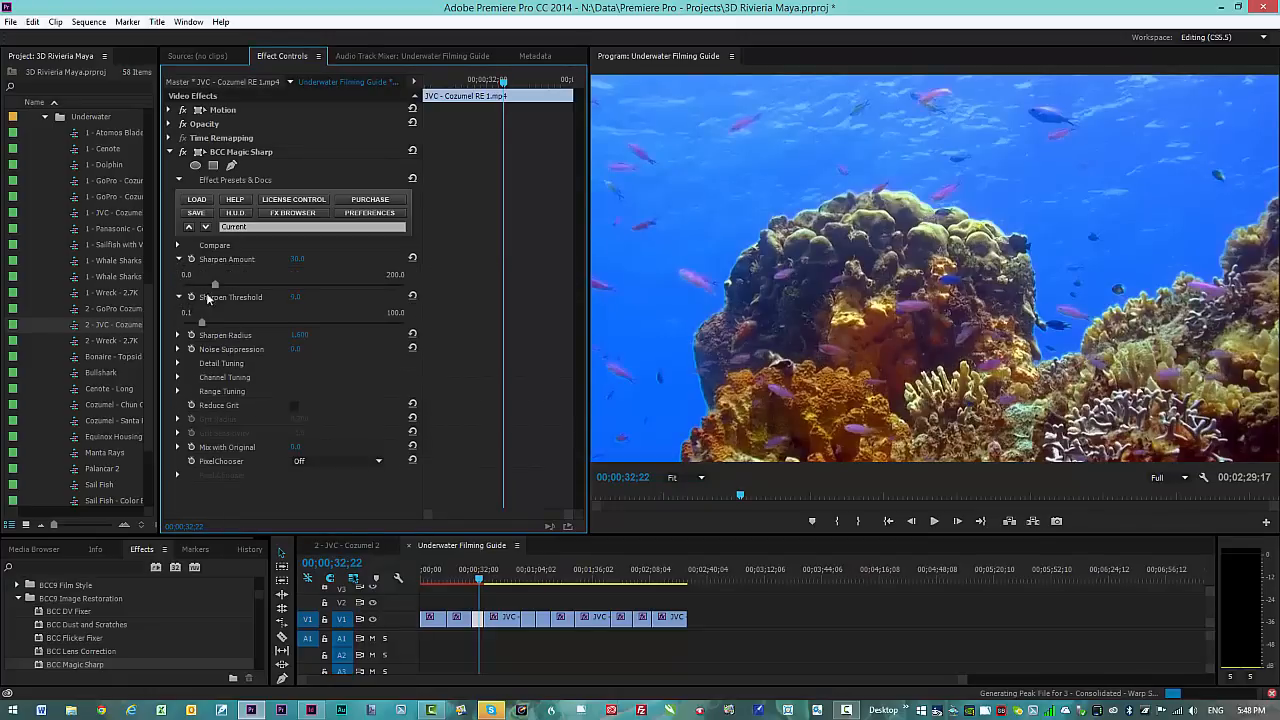
click(229, 284)
Step: Toggle Magic Sharp on and off to compare the sharpening, then bring up the PixelChooser modes
click(183, 152)
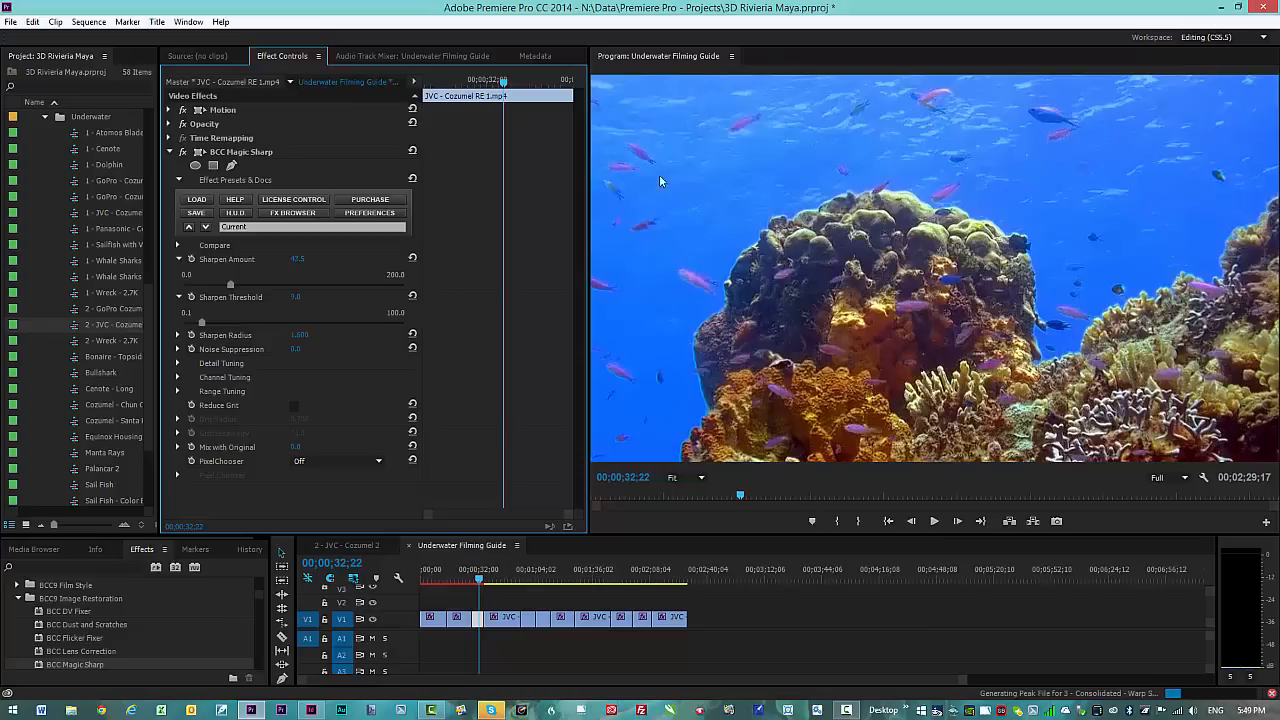
click(183, 152)
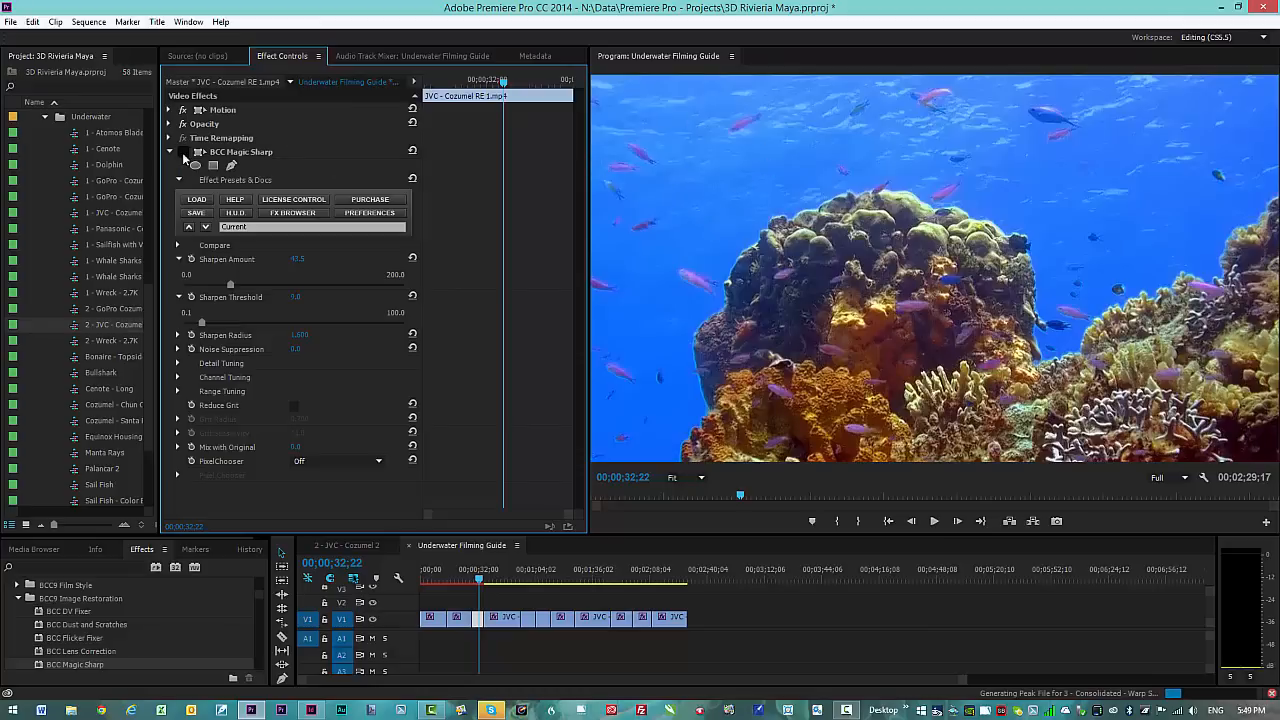
click(379, 463)
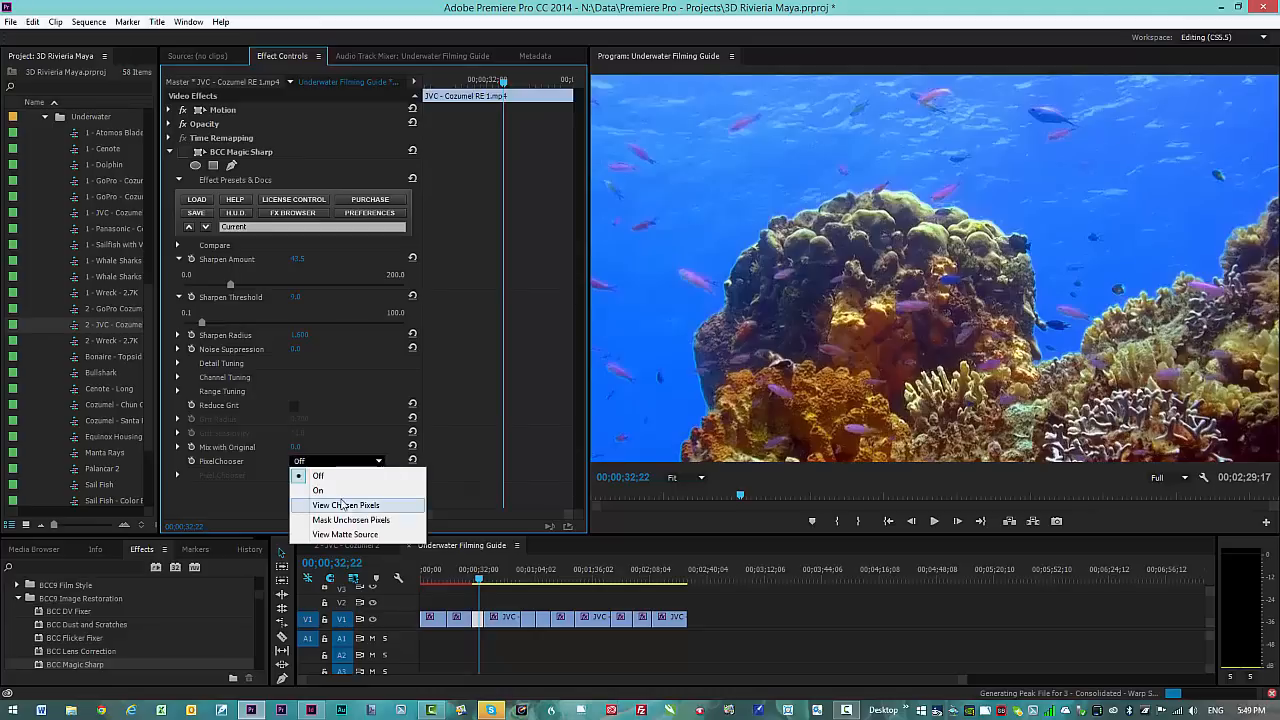
Step: Set the PixelChooser to View Chosen Pixels with the Matte Channel set to Blue
click(344, 506)
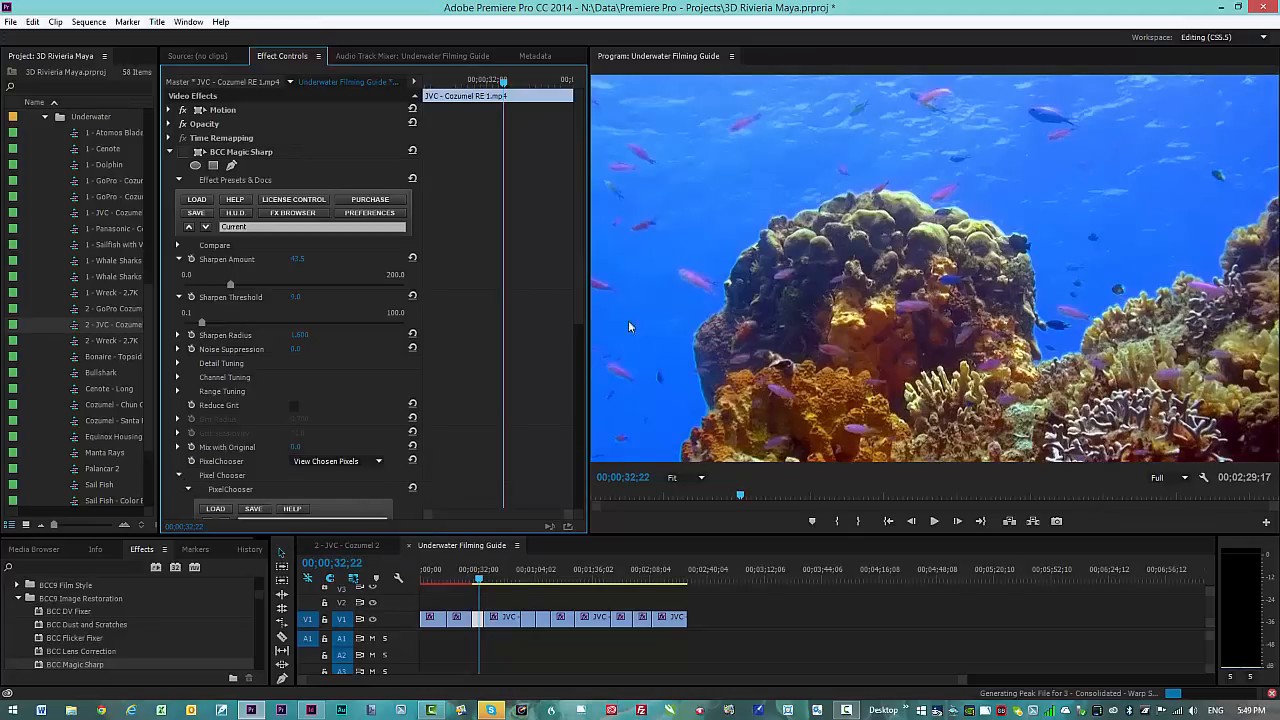
drag(578, 254, 573, 446)
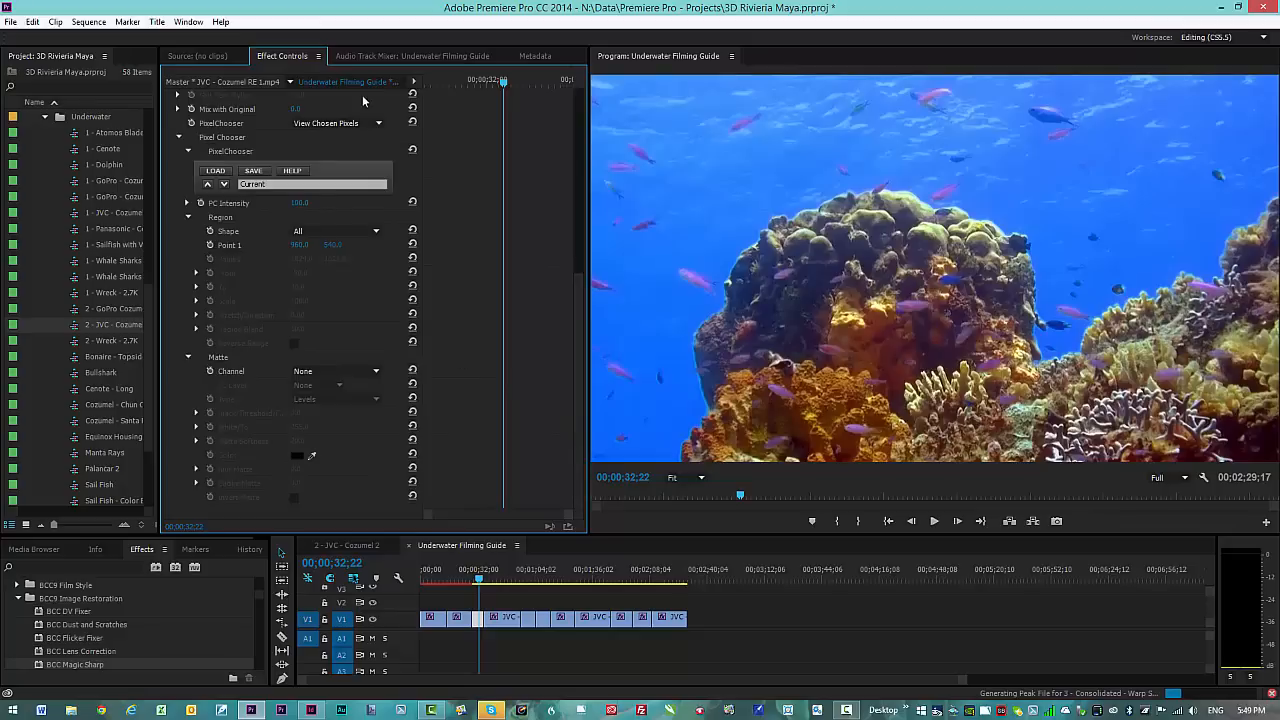
click(373, 373)
click(333, 449)
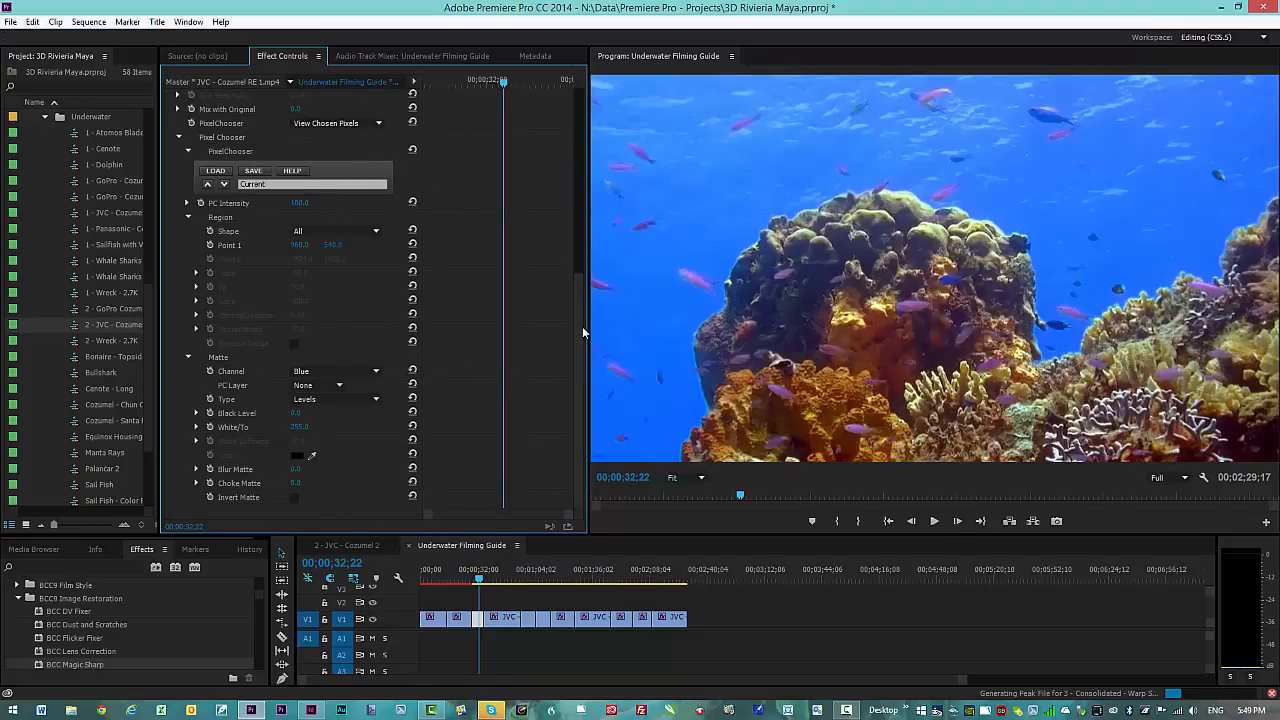
drag(582, 326, 582, 147)
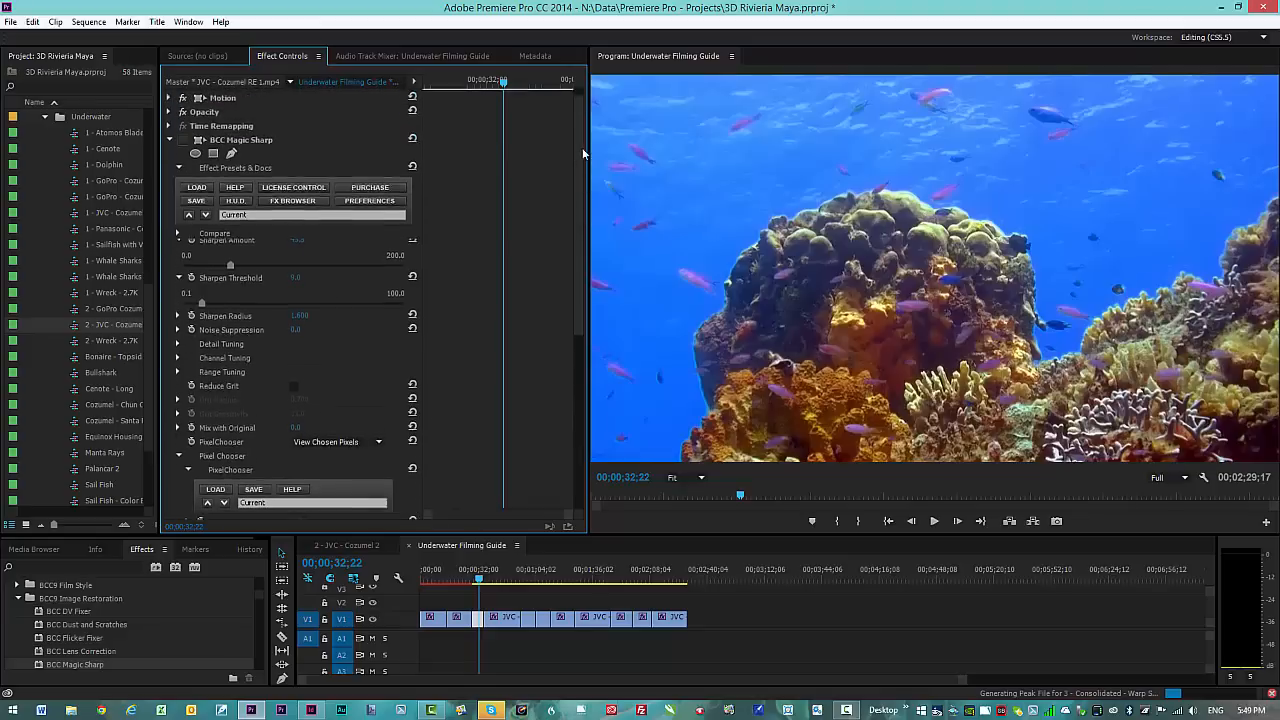
Step: Re-enable Magic Sharp and change the PixelChooser Matte Type to Threshold
click(182, 142)
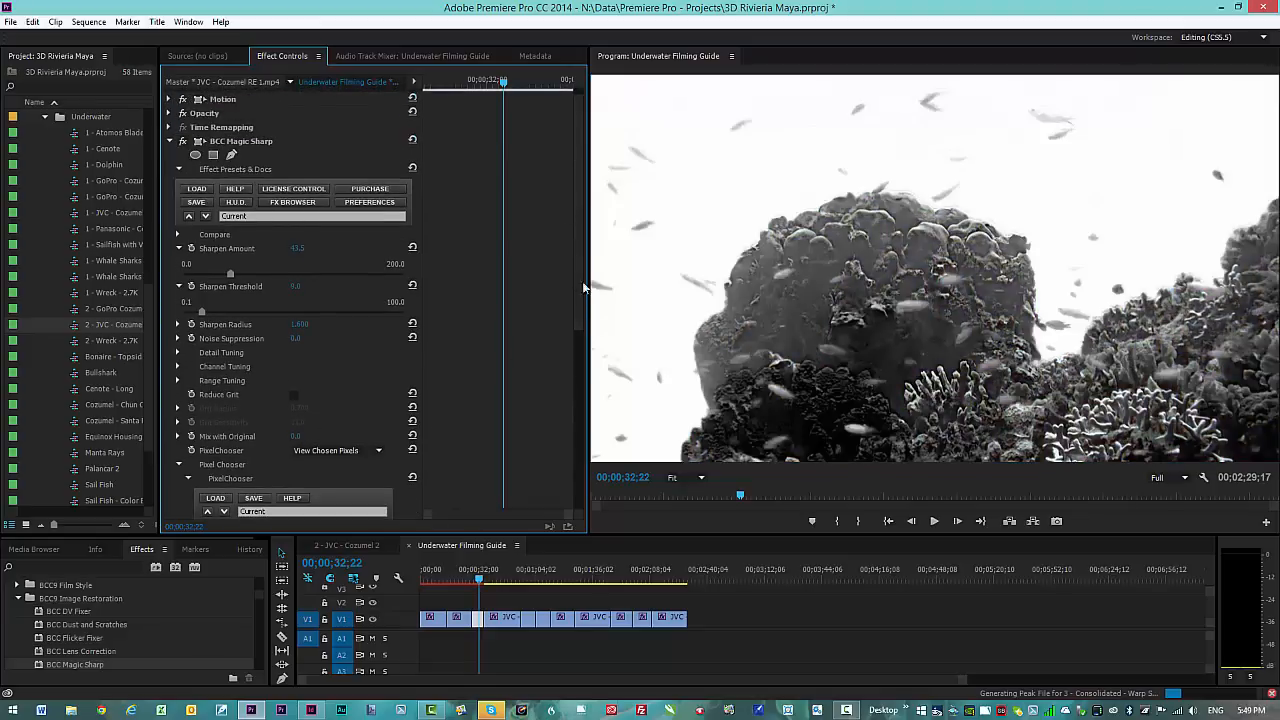
drag(578, 297, 573, 430)
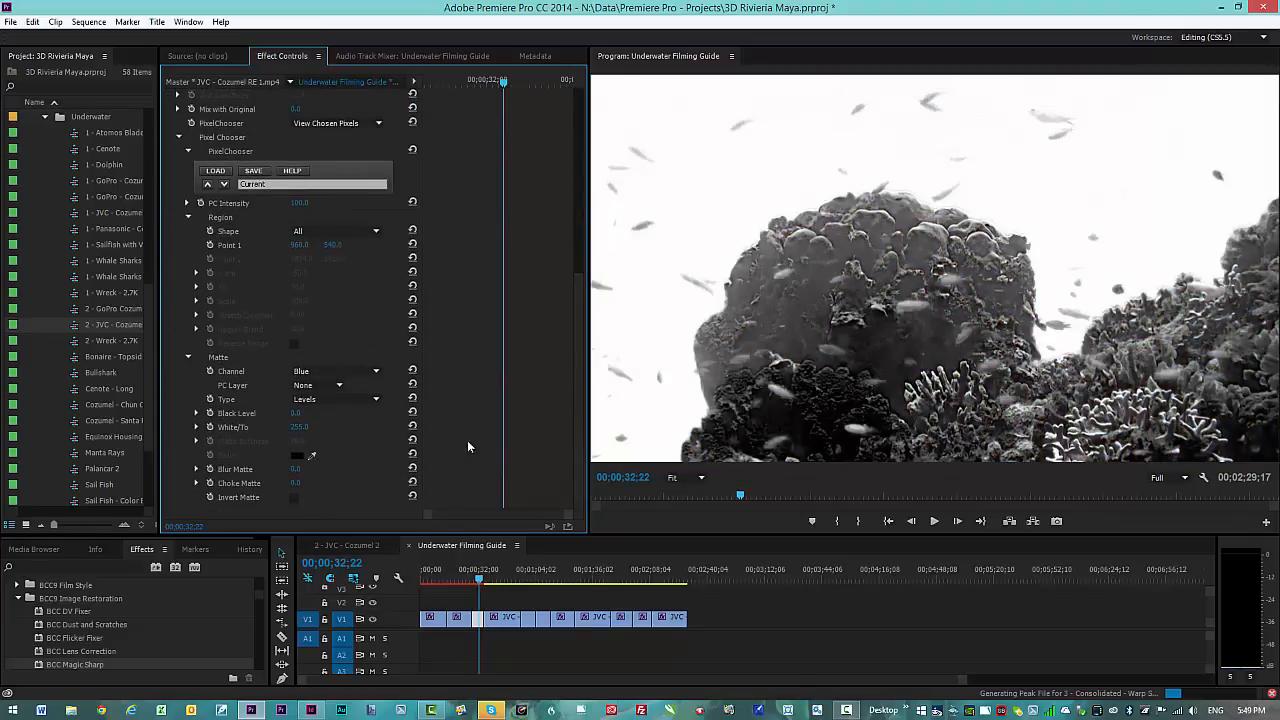
click(377, 400)
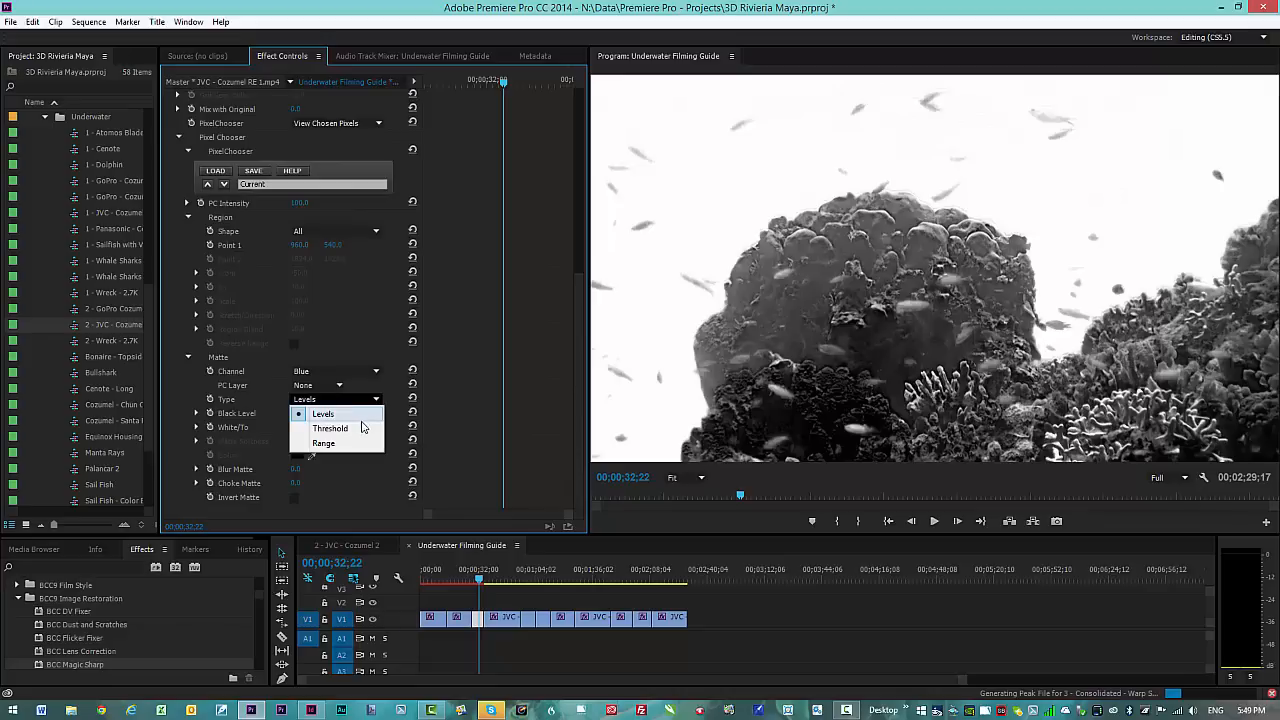
click(340, 428)
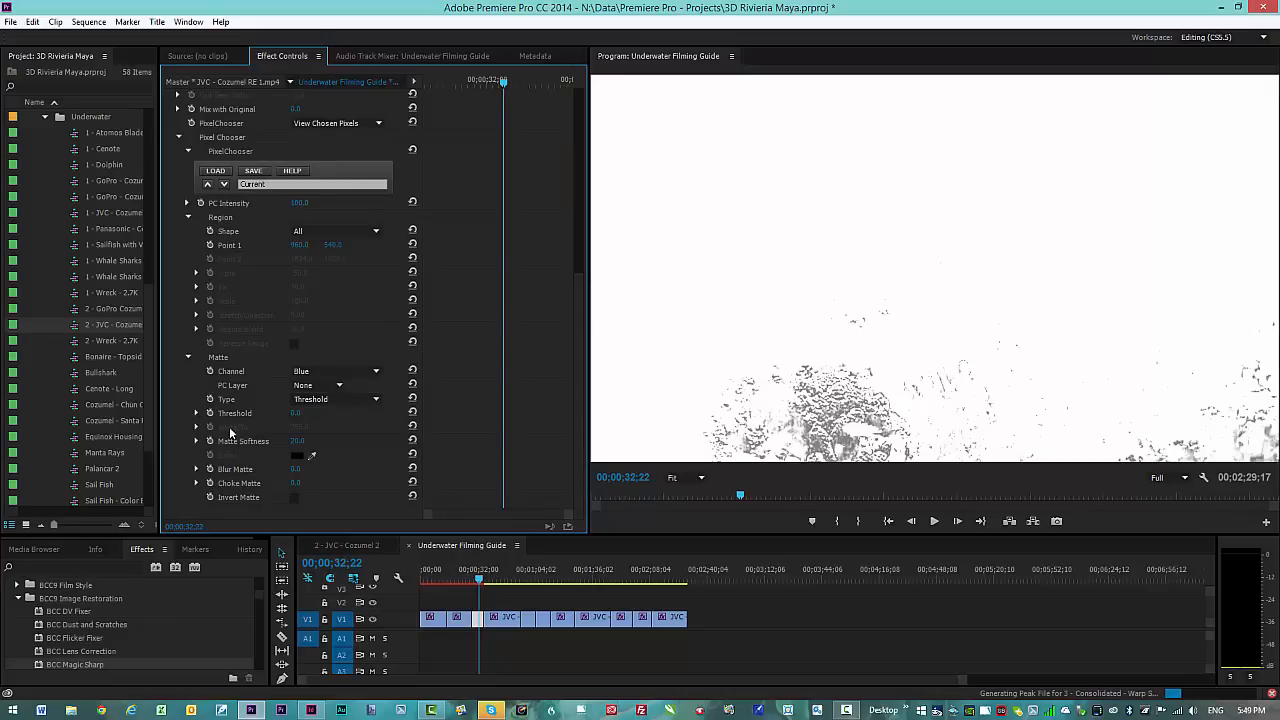
Step: Raise the matte Threshold to about 217 so the coral shows black against white water
click(197, 413)
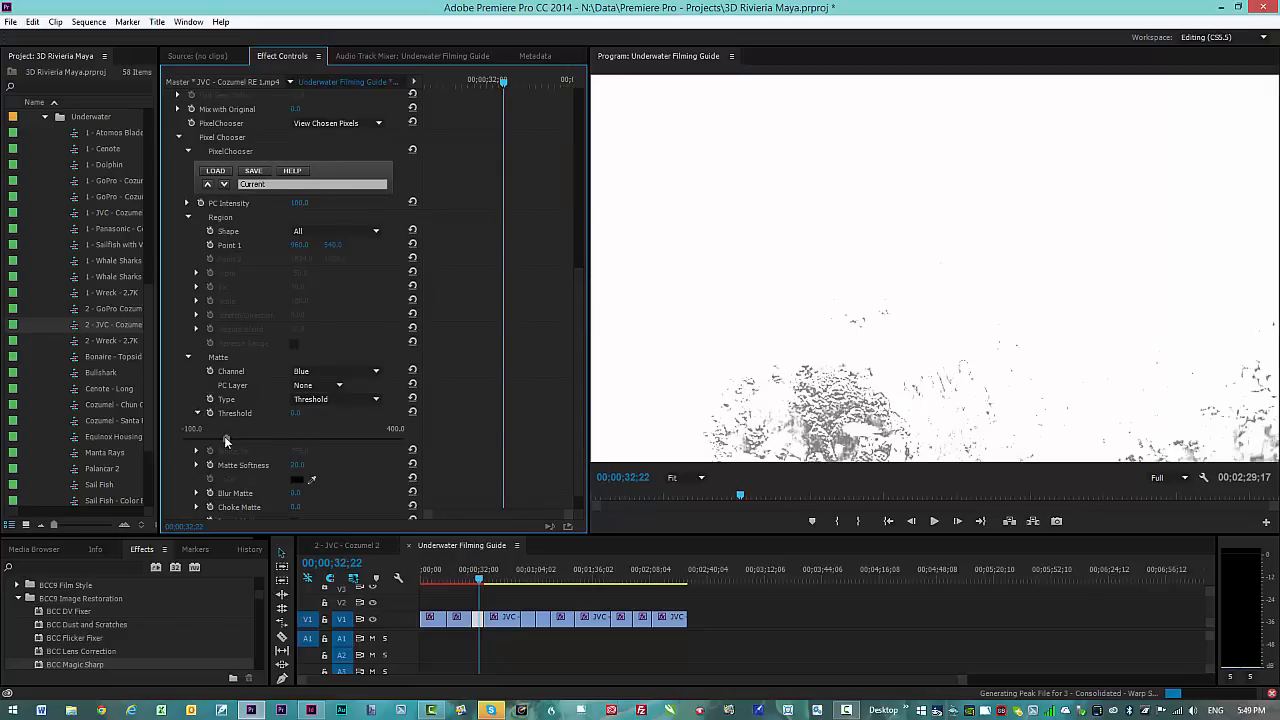
drag(225, 438, 324, 441)
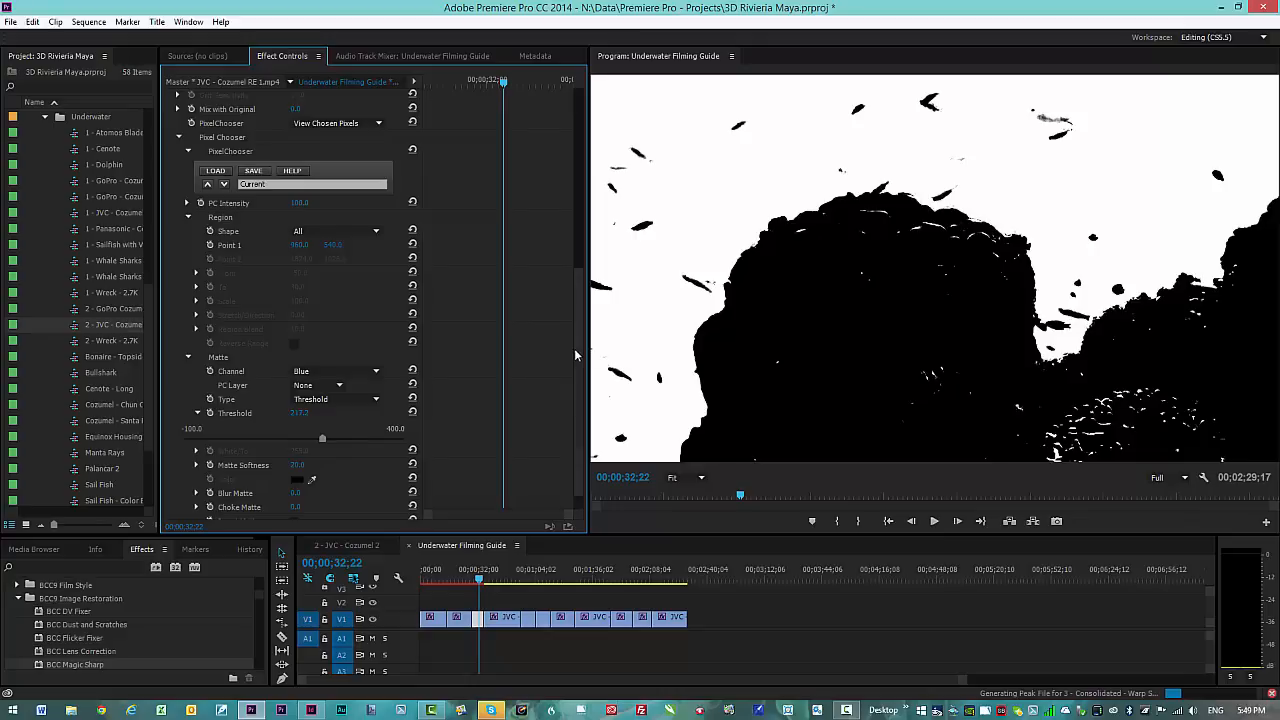
scroll(586, 322, up, 1)
scroll(586, 322, up, 5)
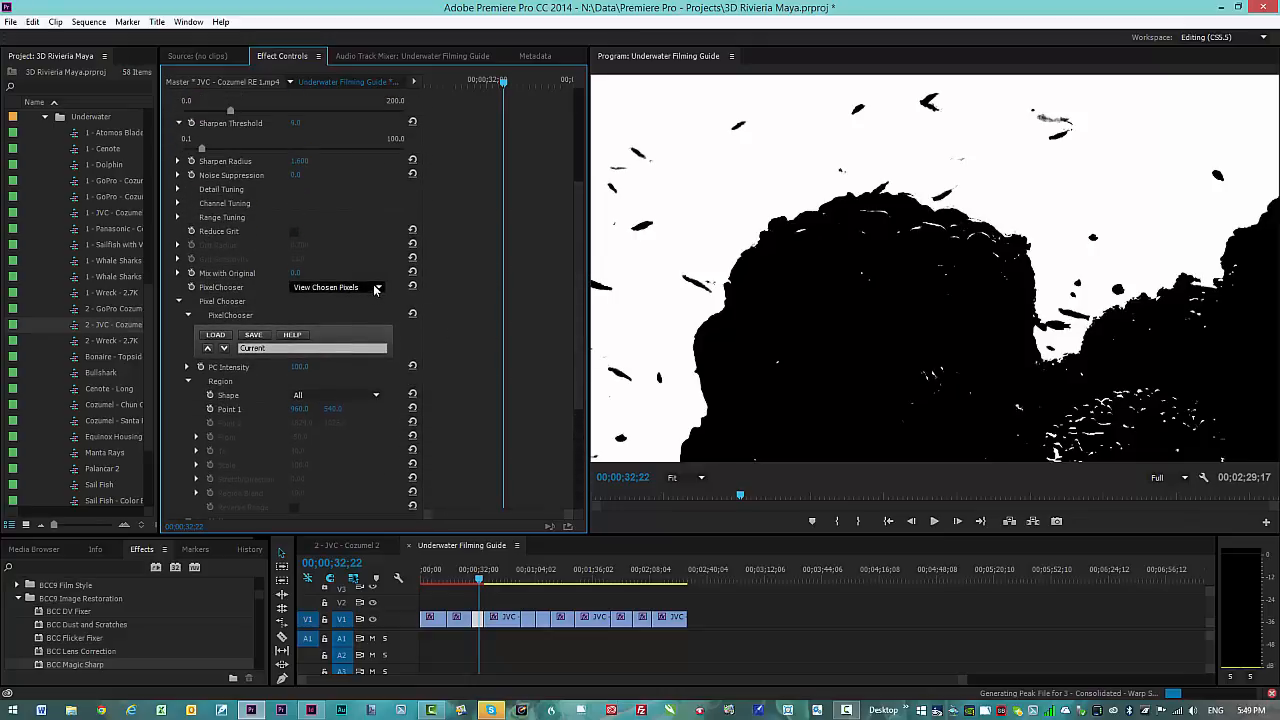
Step: Switch the PixelChooser to On to see the normal video
click(367, 288)
click(340, 316)
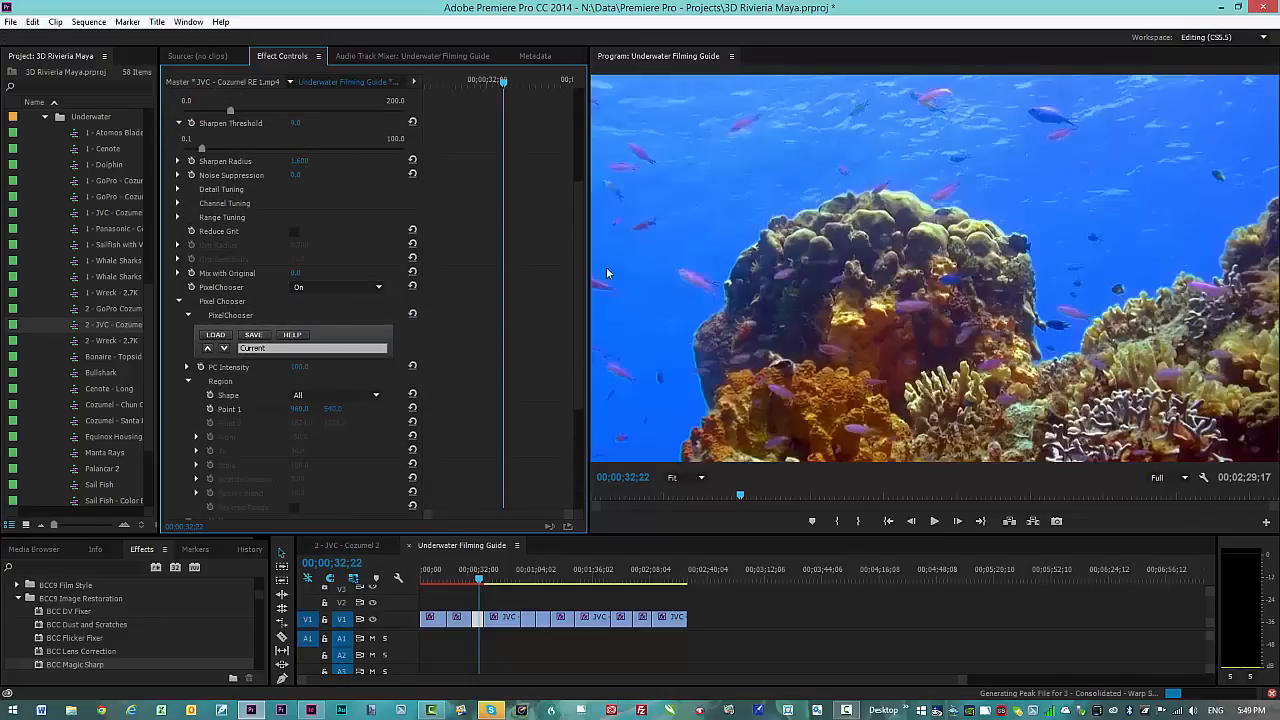
scroll(578, 287, down, 4)
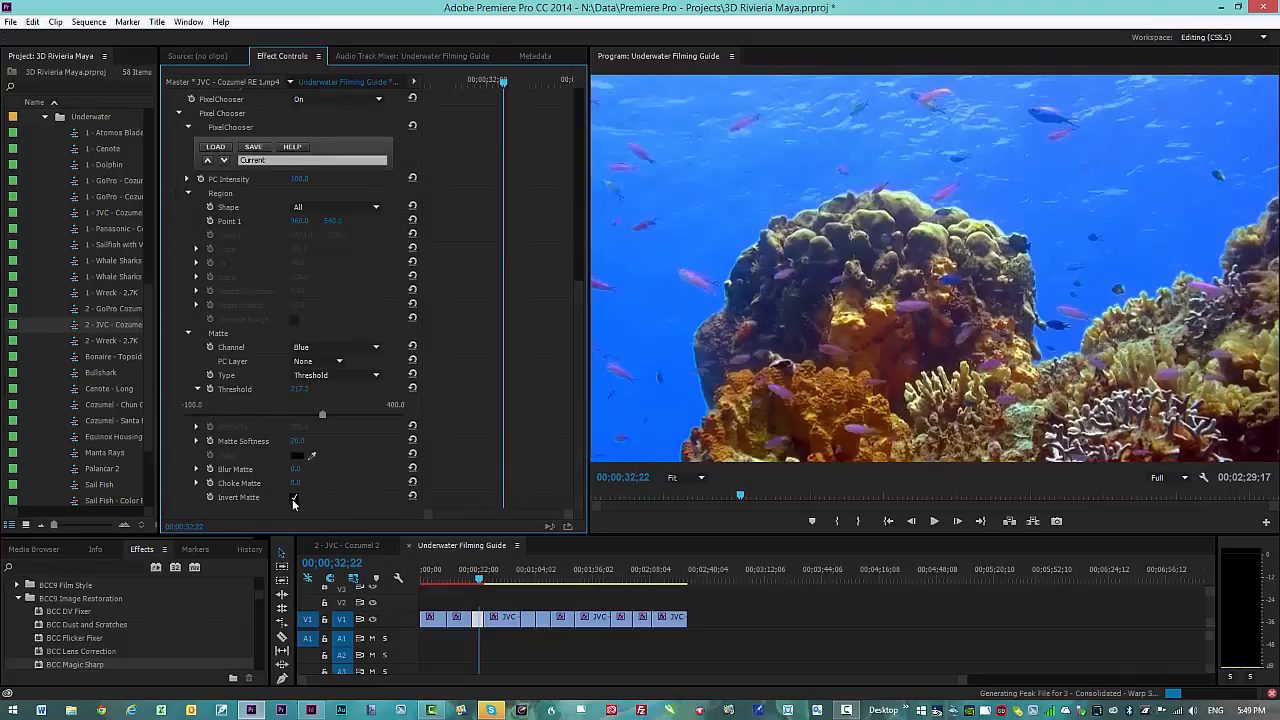
drag(582, 301, 585, 242)
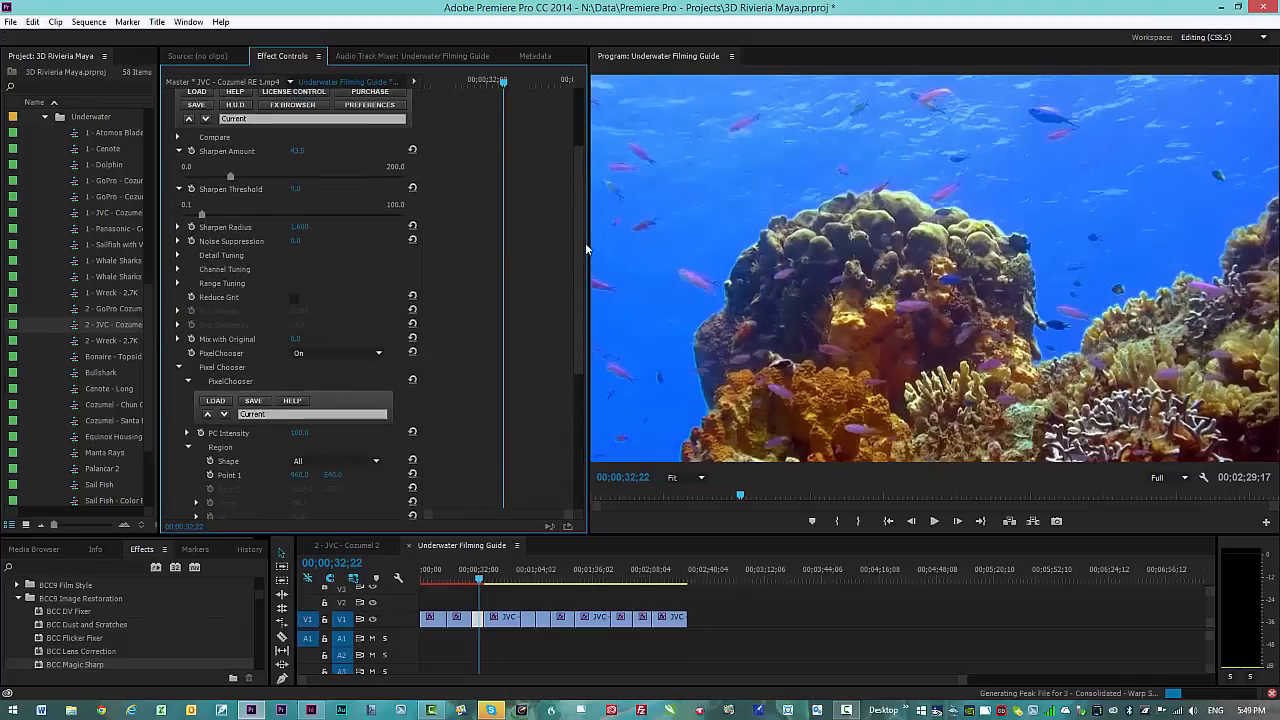
Step: Preview the inverted matte with View Chosen Pixels, then set the PixelChooser back to On
click(377, 354)
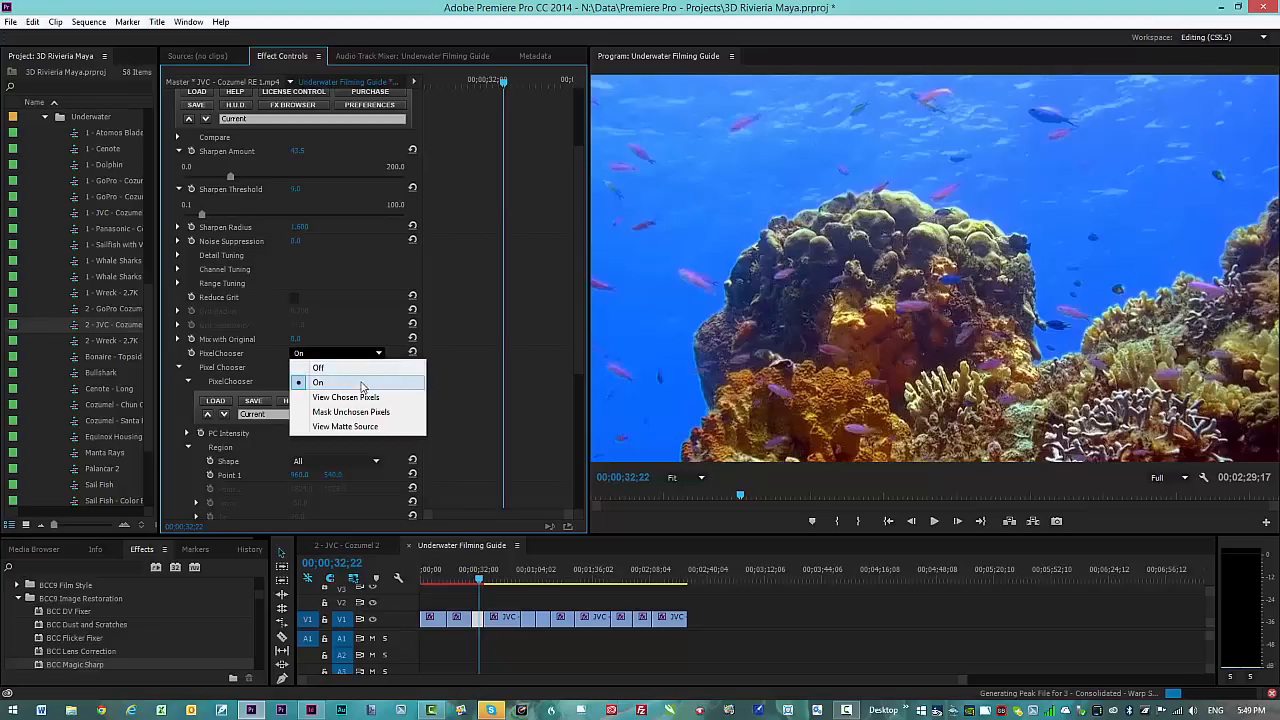
click(362, 398)
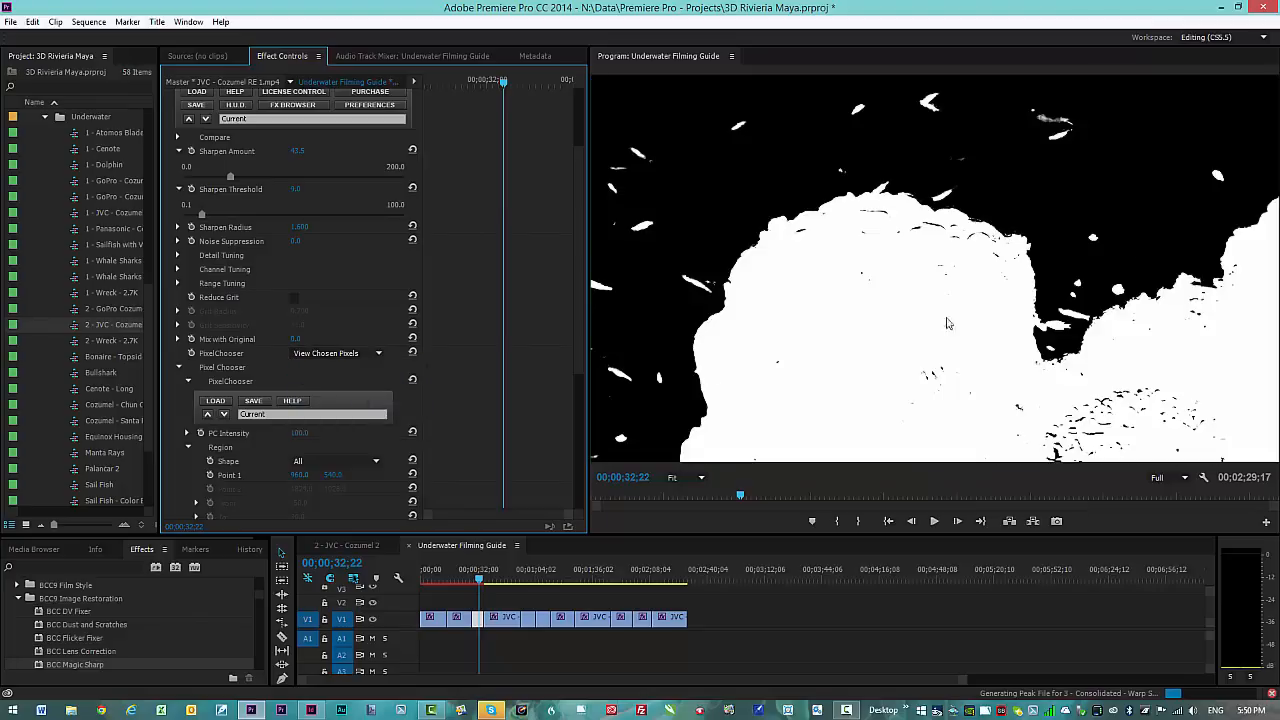
click(379, 356)
click(353, 383)
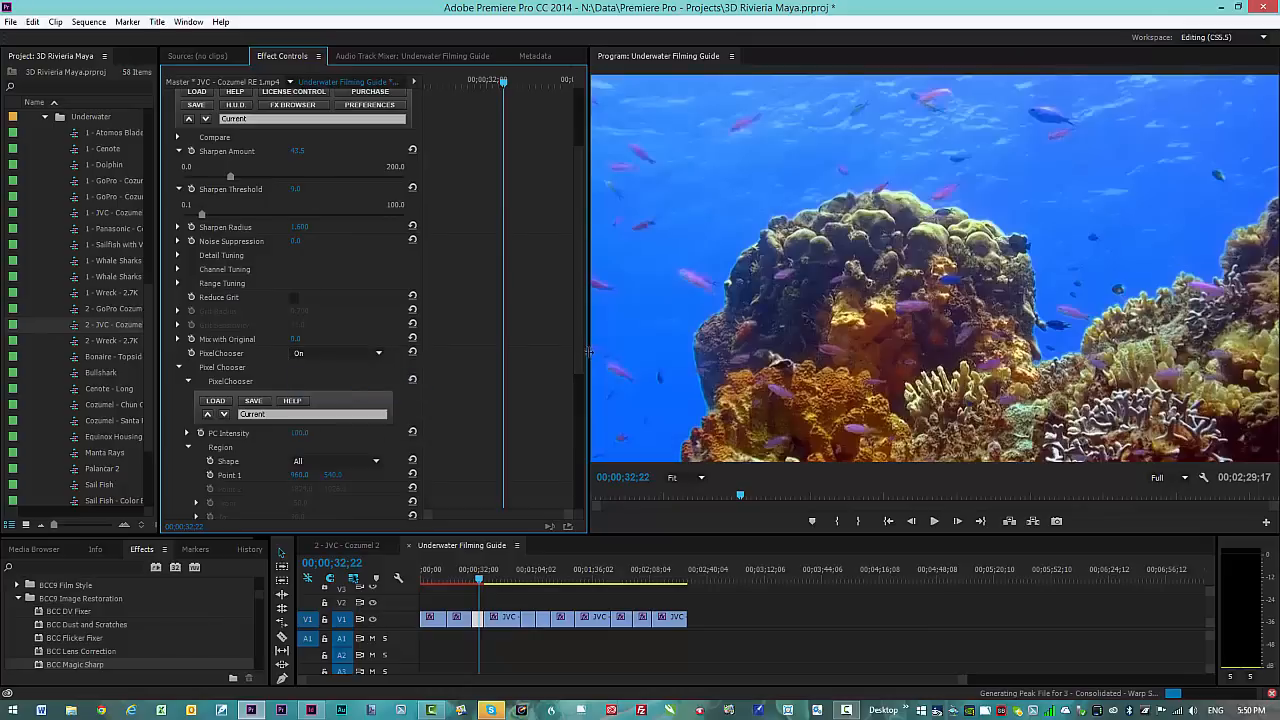
scroll(576, 230, up, 3)
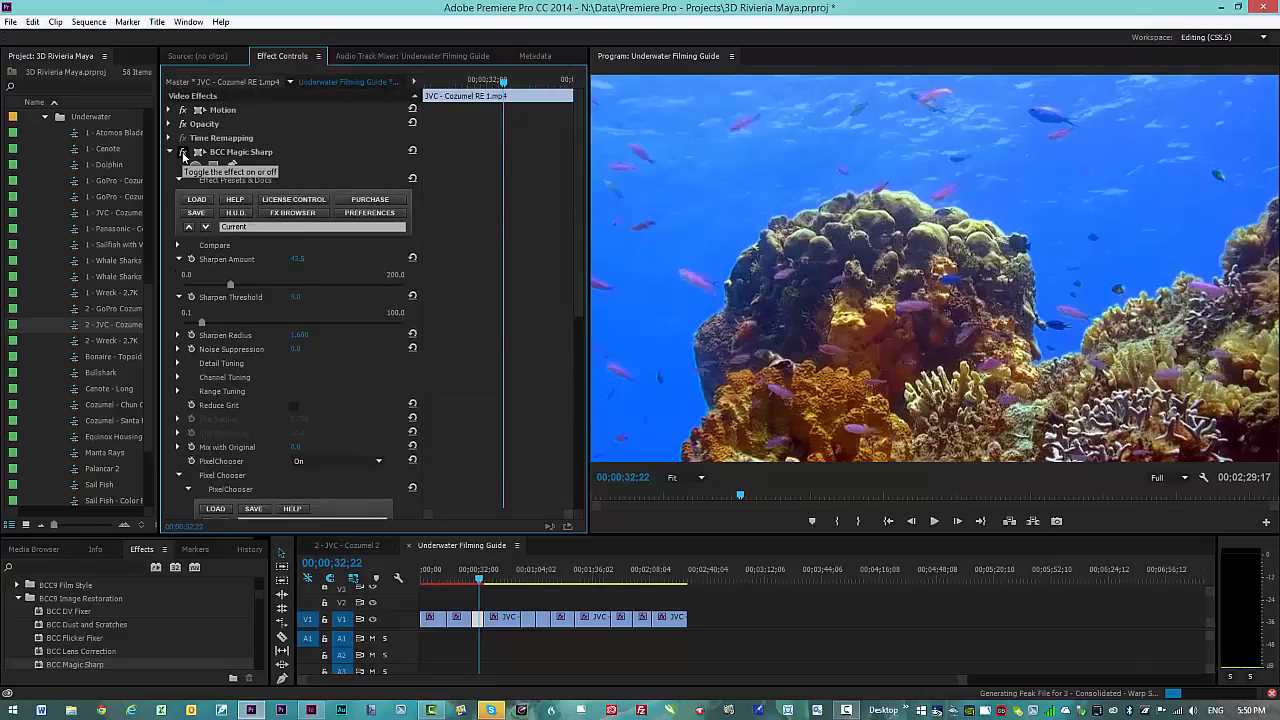
click(183, 152)
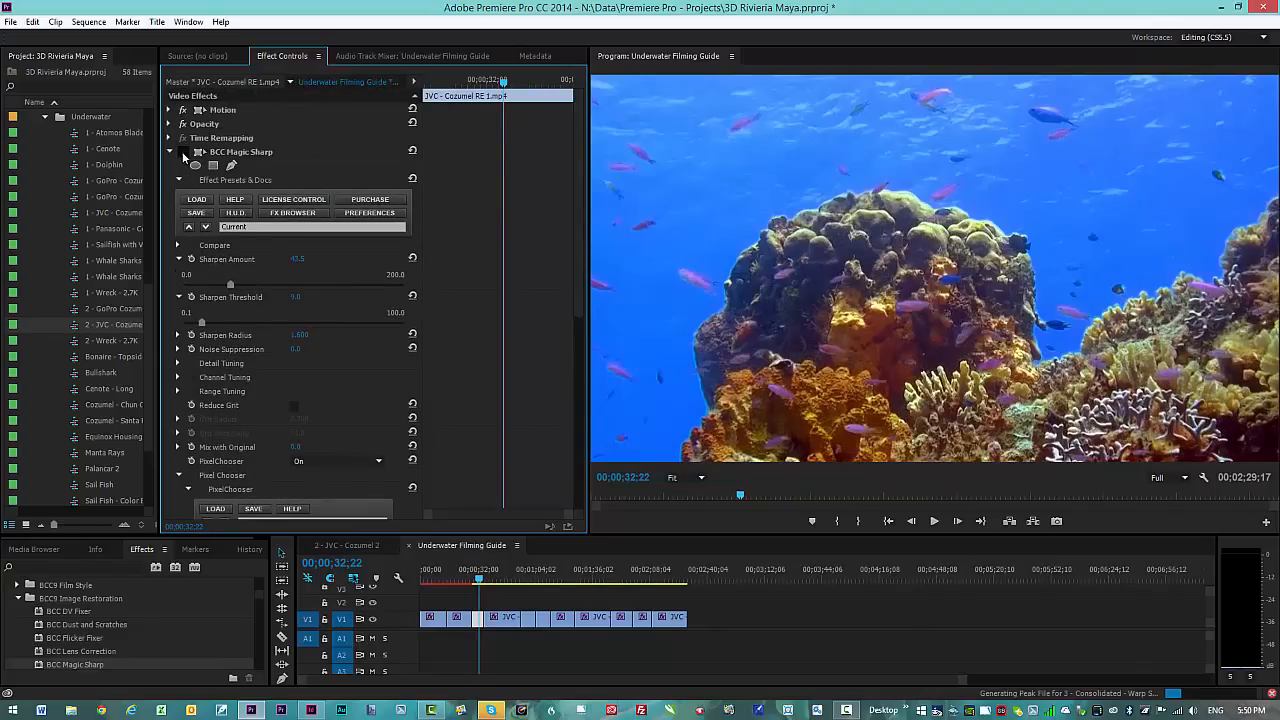
click(183, 152)
scroll(575, 380, down, 4)
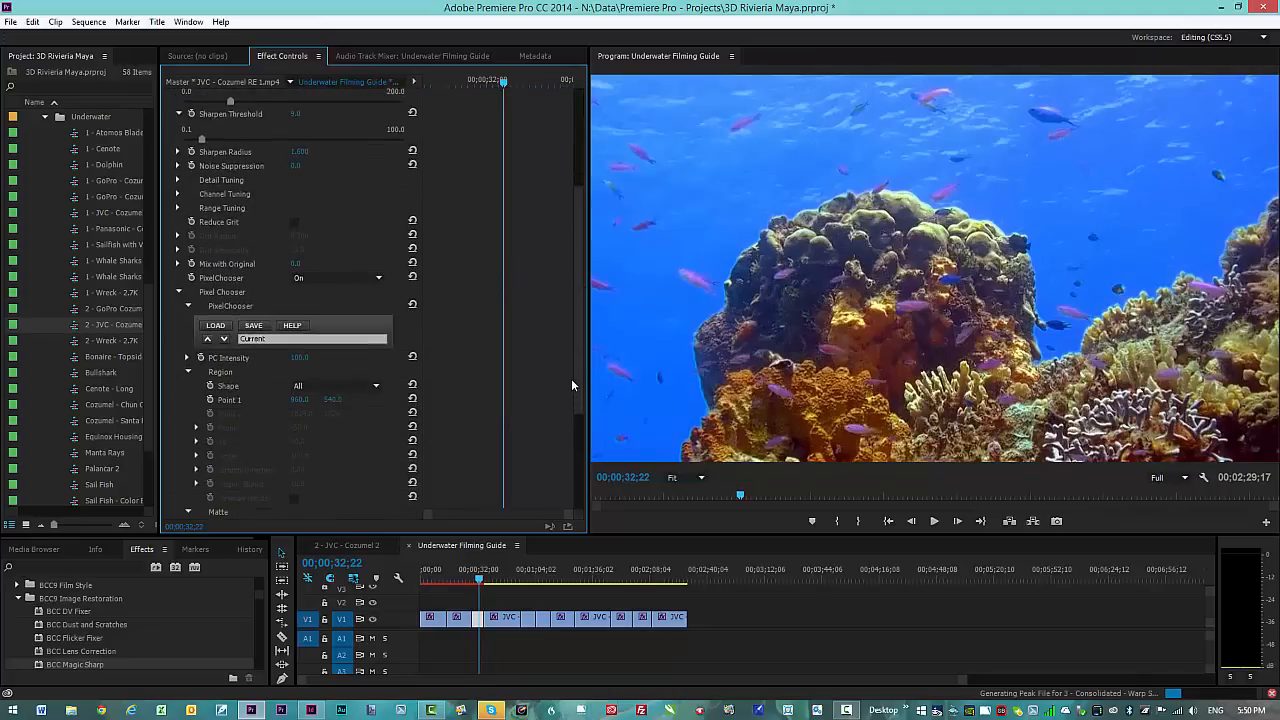
drag(571, 378, 573, 263)
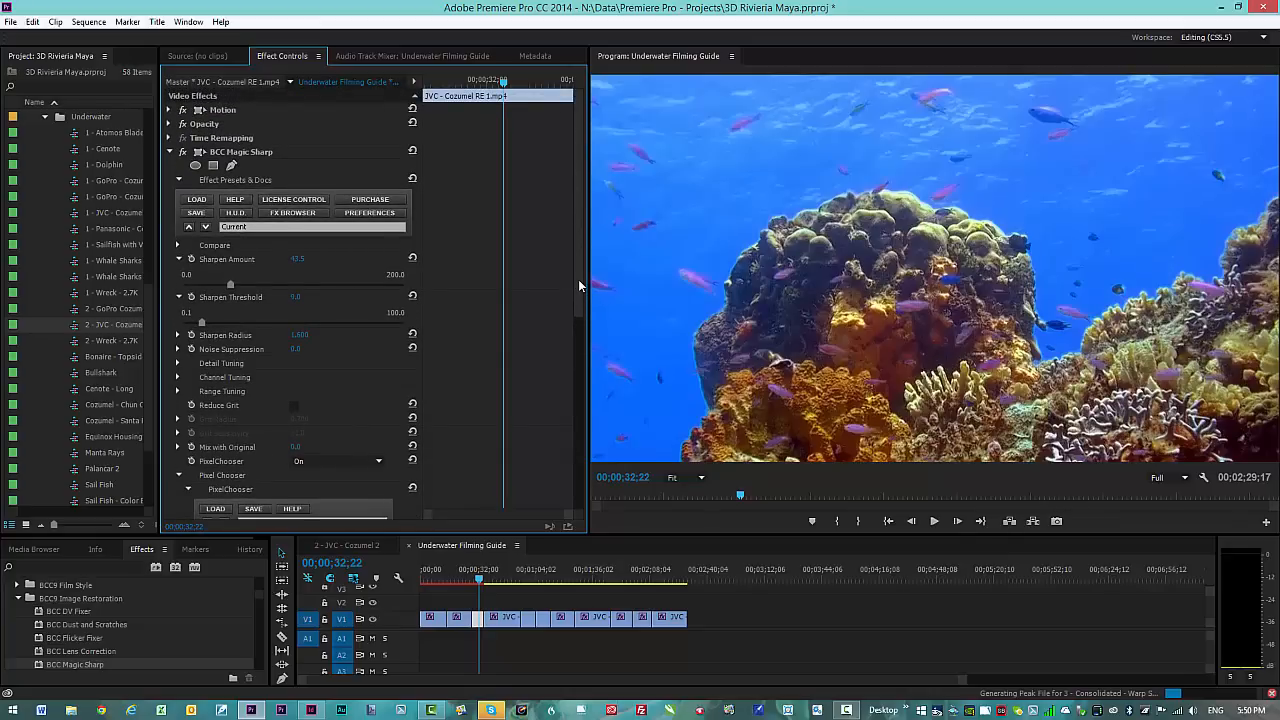
drag(574, 278, 587, 398)
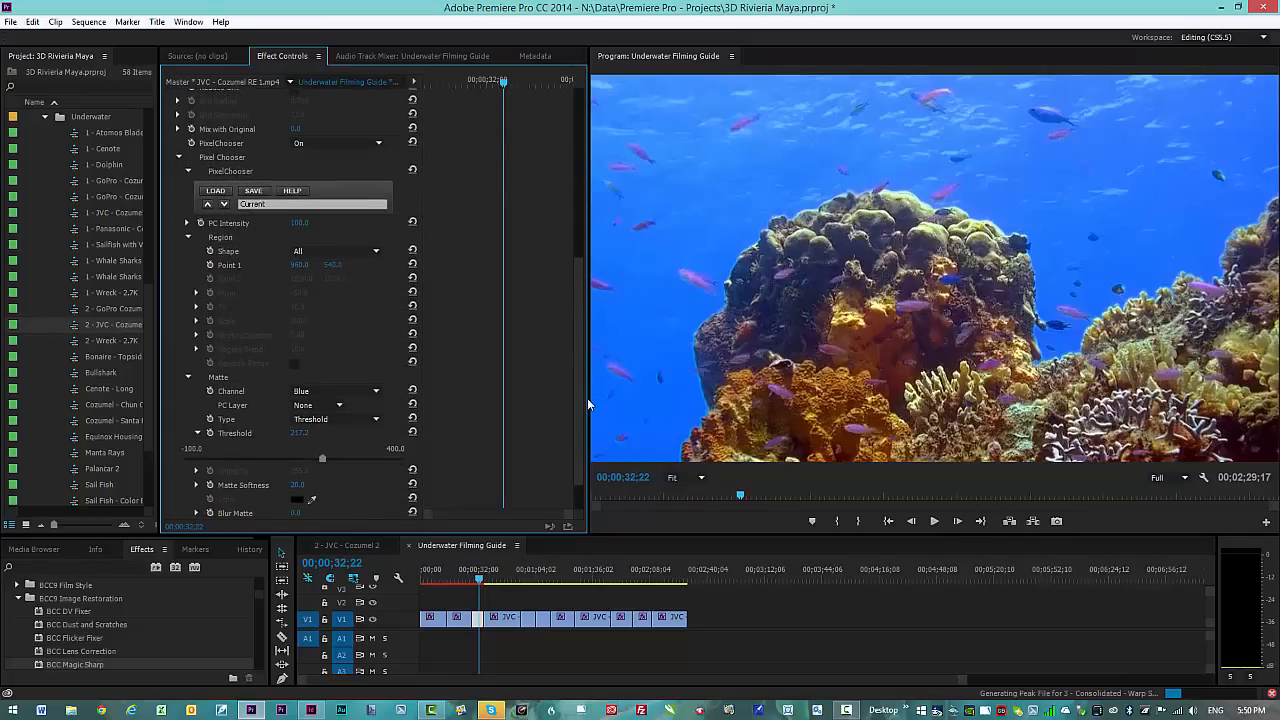
click(494, 578)
Step: Select the next JVC reef clip and park the playhead at 00;00;40;16
click(507, 619)
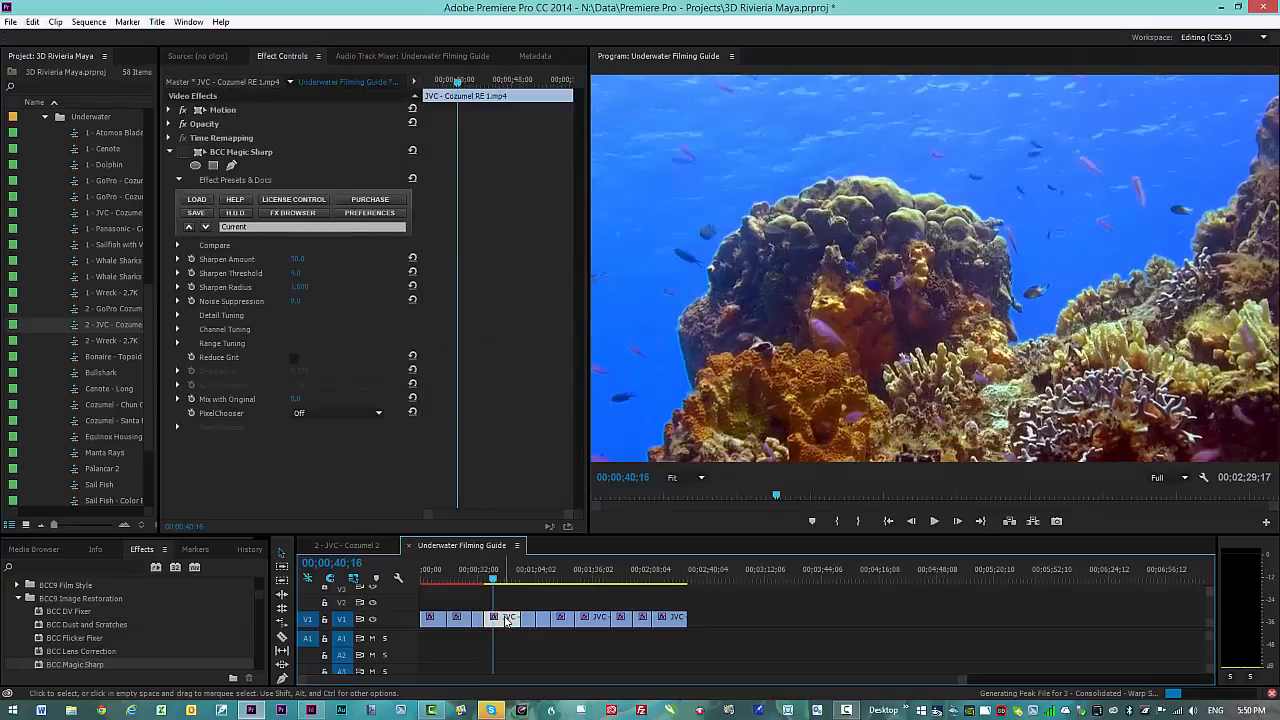
drag(487, 578, 479, 583)
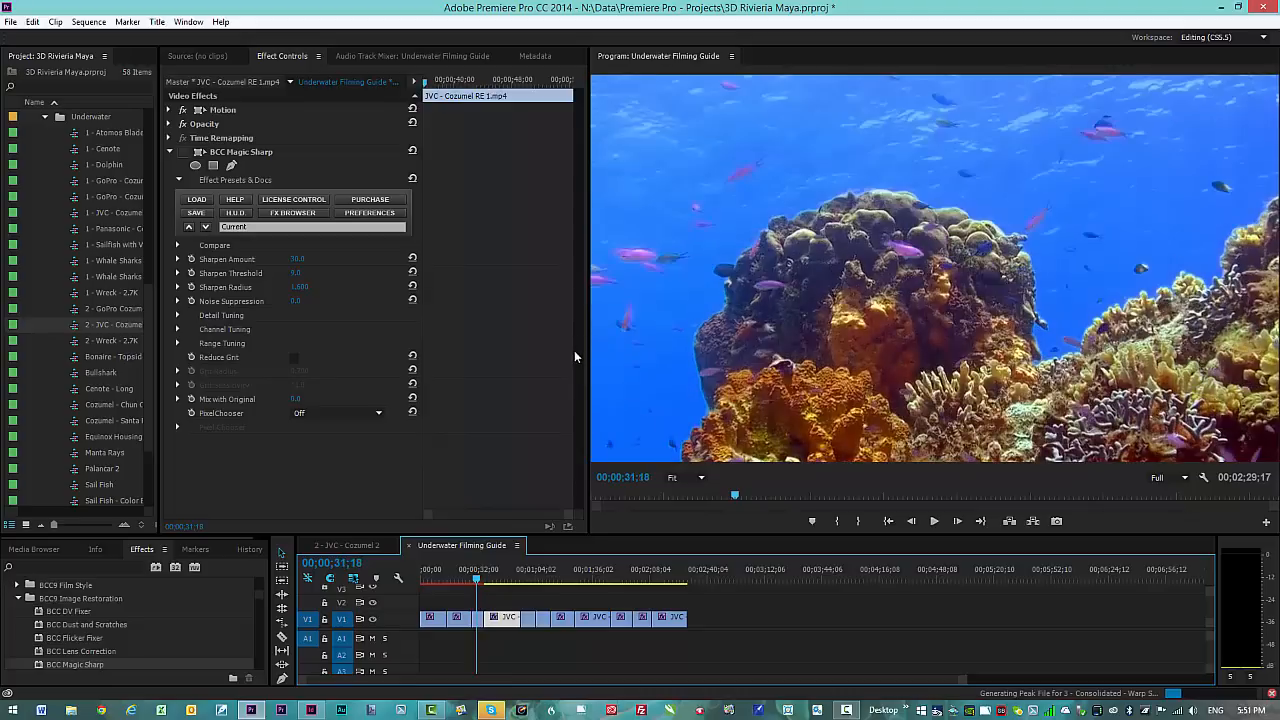
click(574, 349)
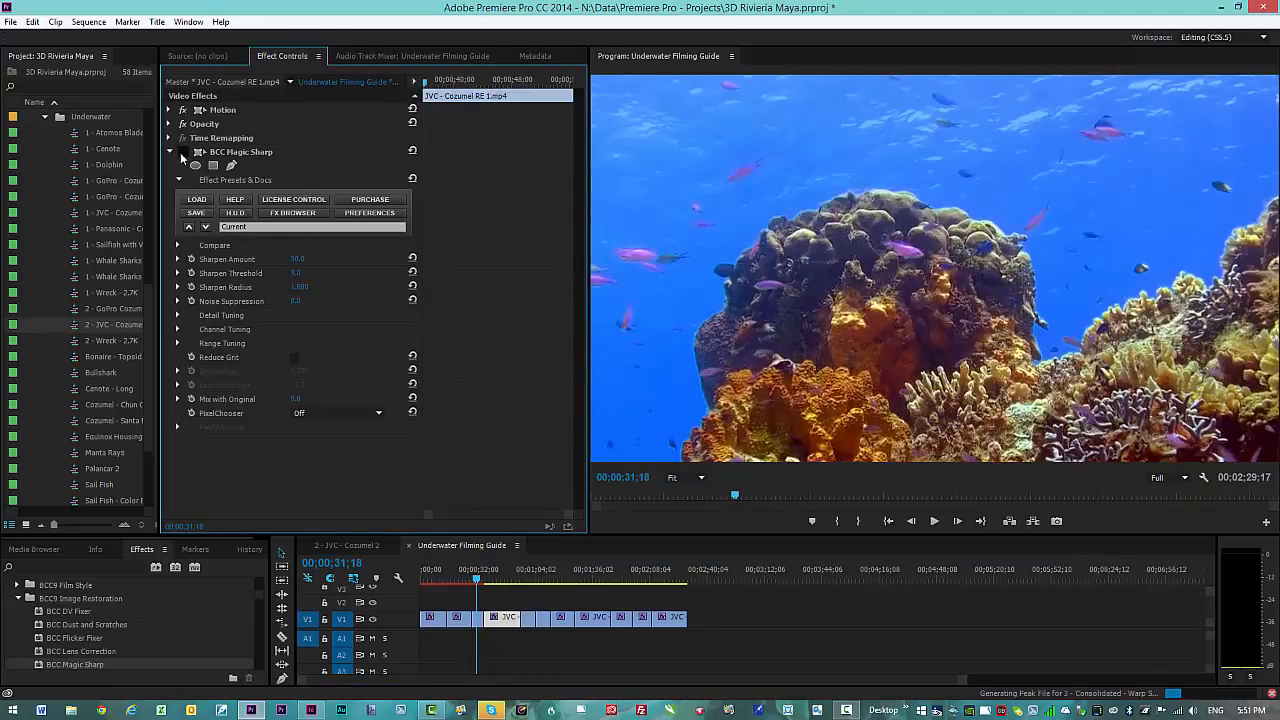
click(493, 580)
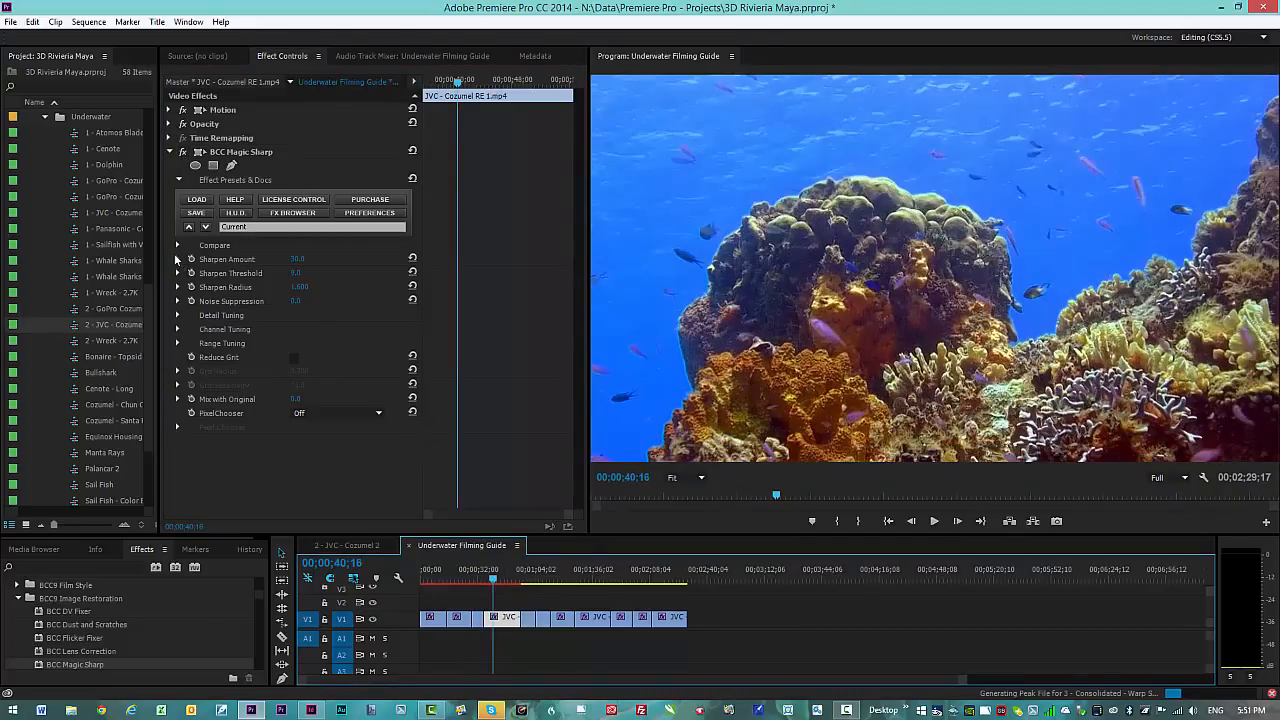
Step: Expand Sharpen Amount, Sharpen Threshold and Range Tuning to review Highlight, Midtone and Shadow Sharpen at 100.0
click(178, 260)
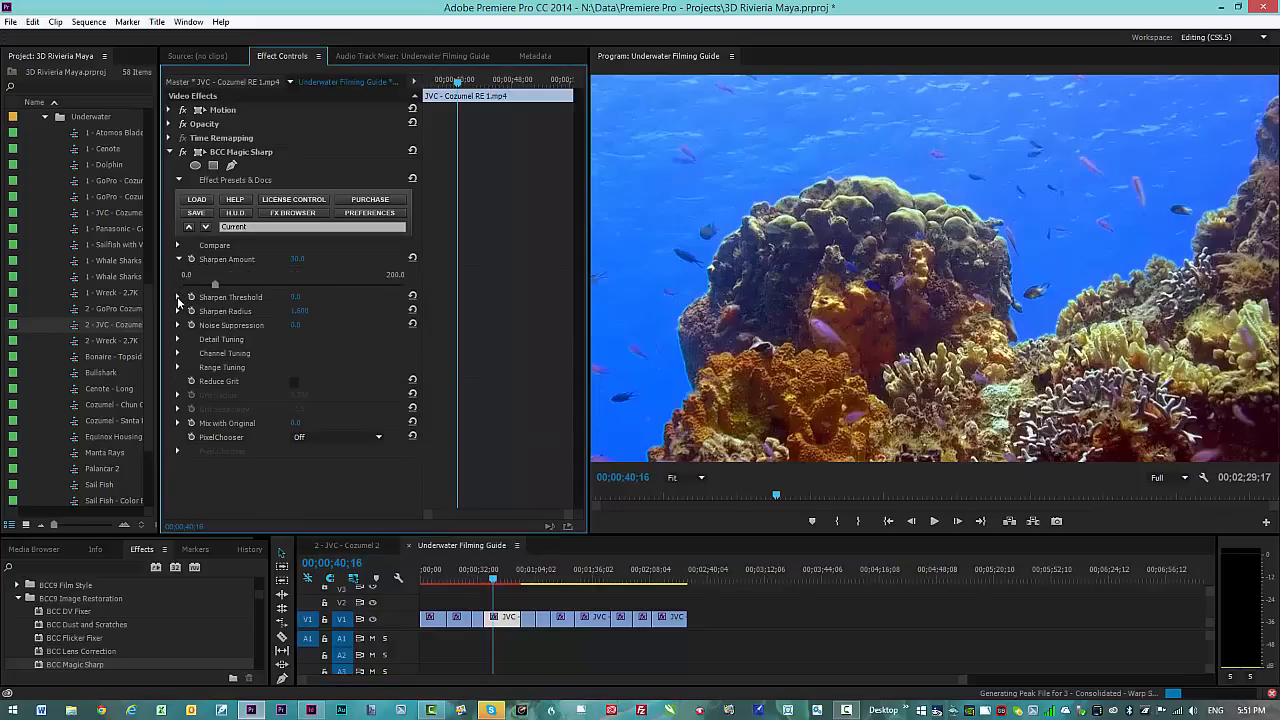
click(178, 297)
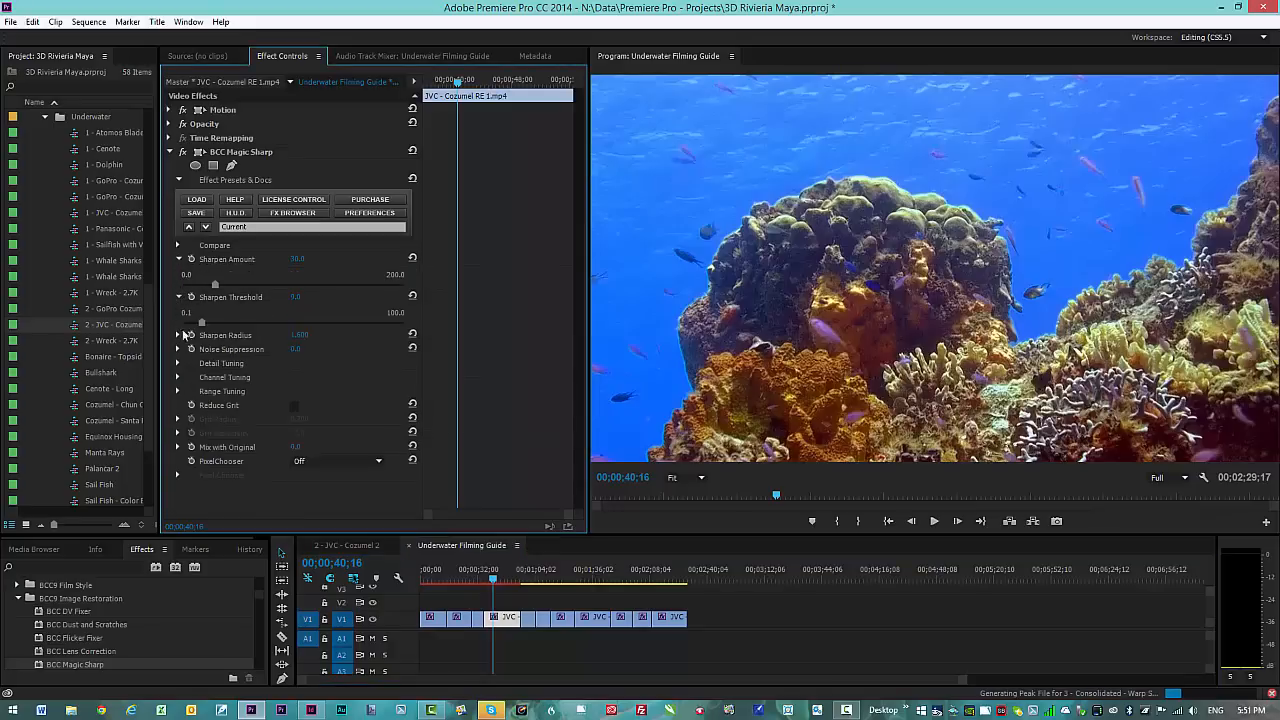
click(178, 391)
scroll(178, 399, down, 1)
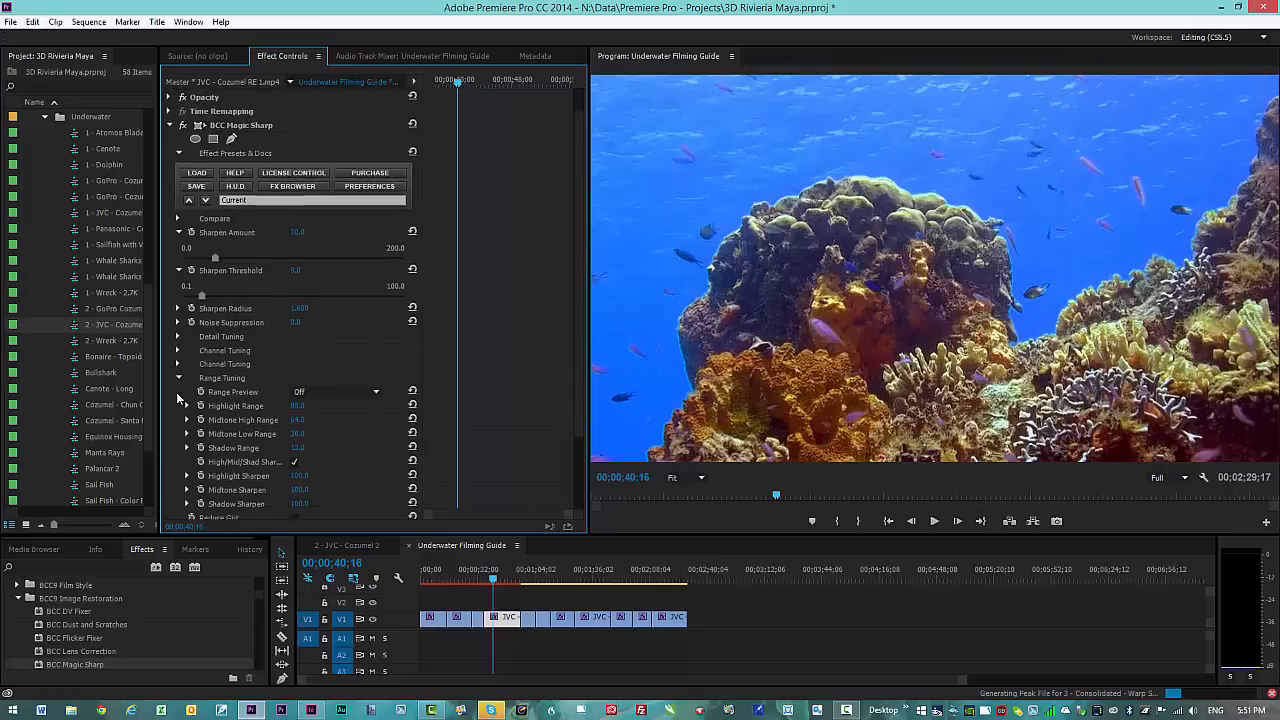
scroll(178, 399, down, 1)
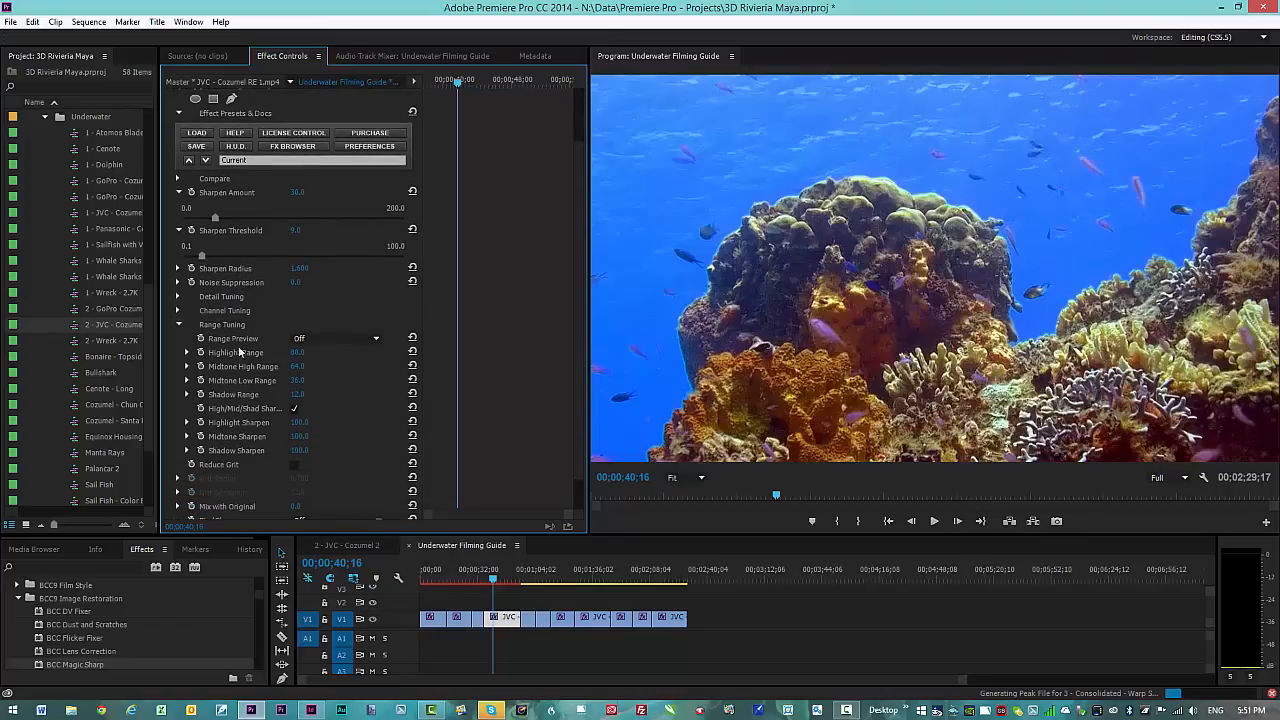
click(178, 325)
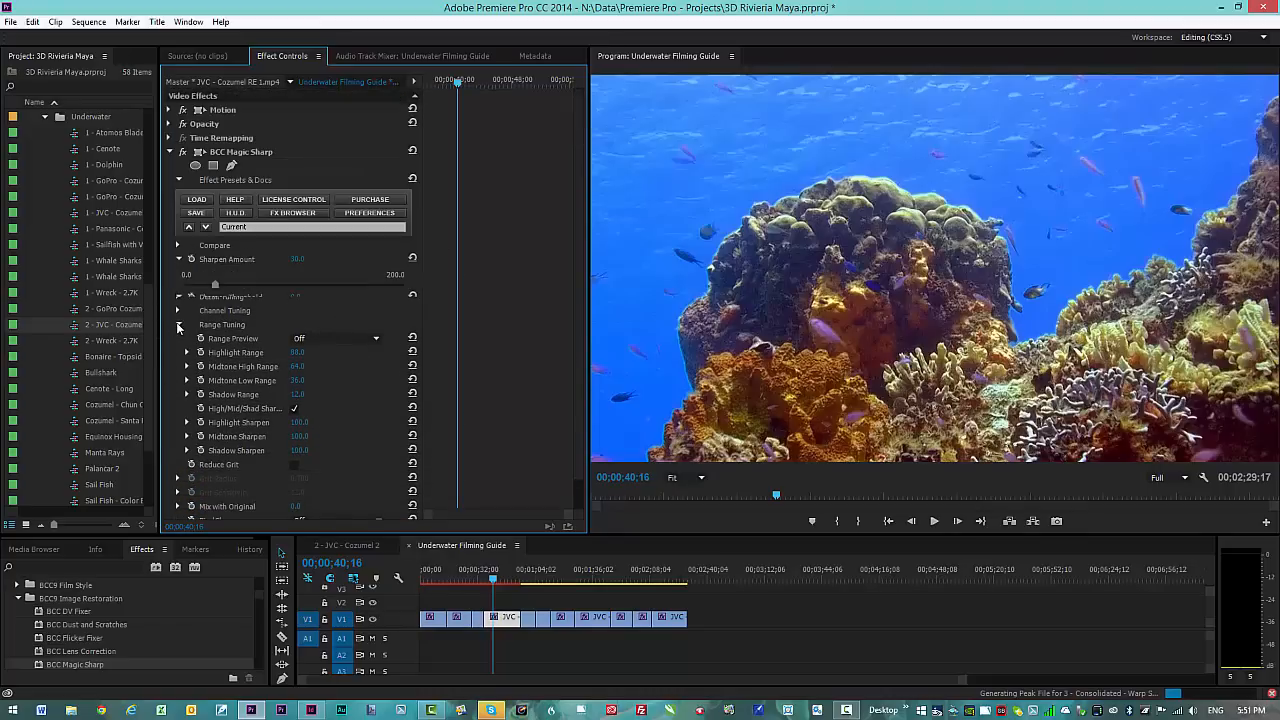